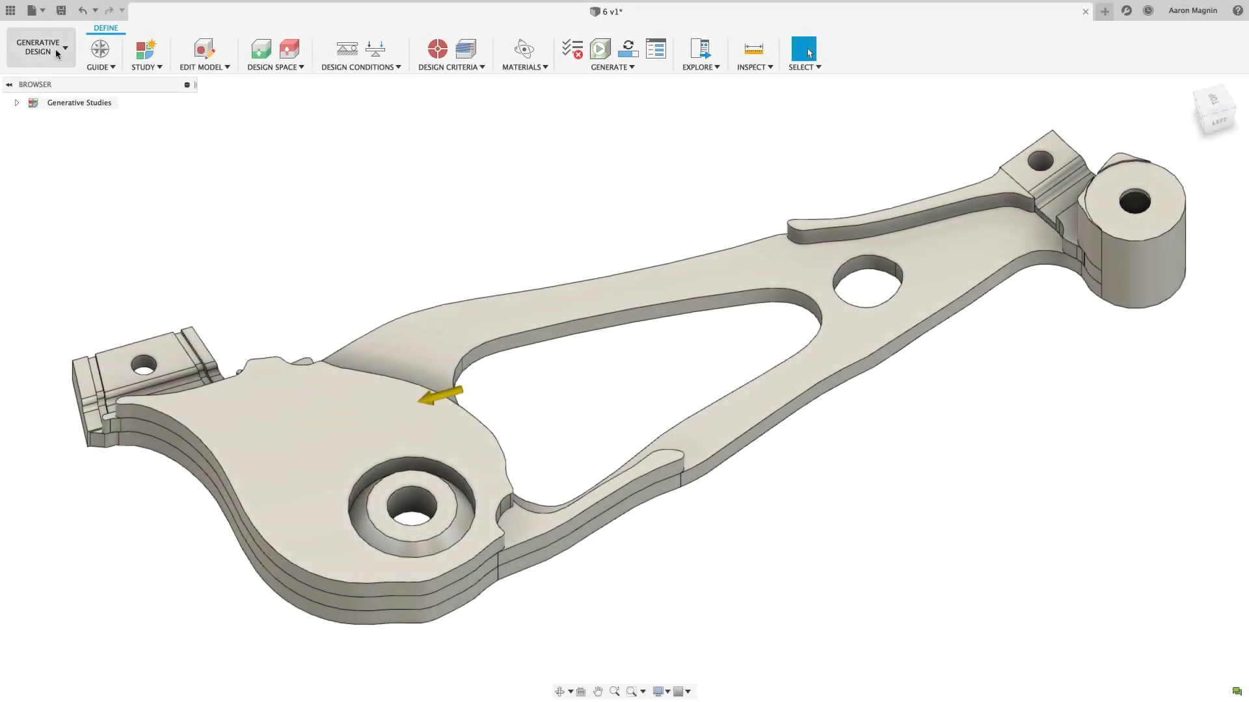
# Show the Data Panel to list projects, libraries and the Generative Design Samples
pyautogui.click(12, 12)
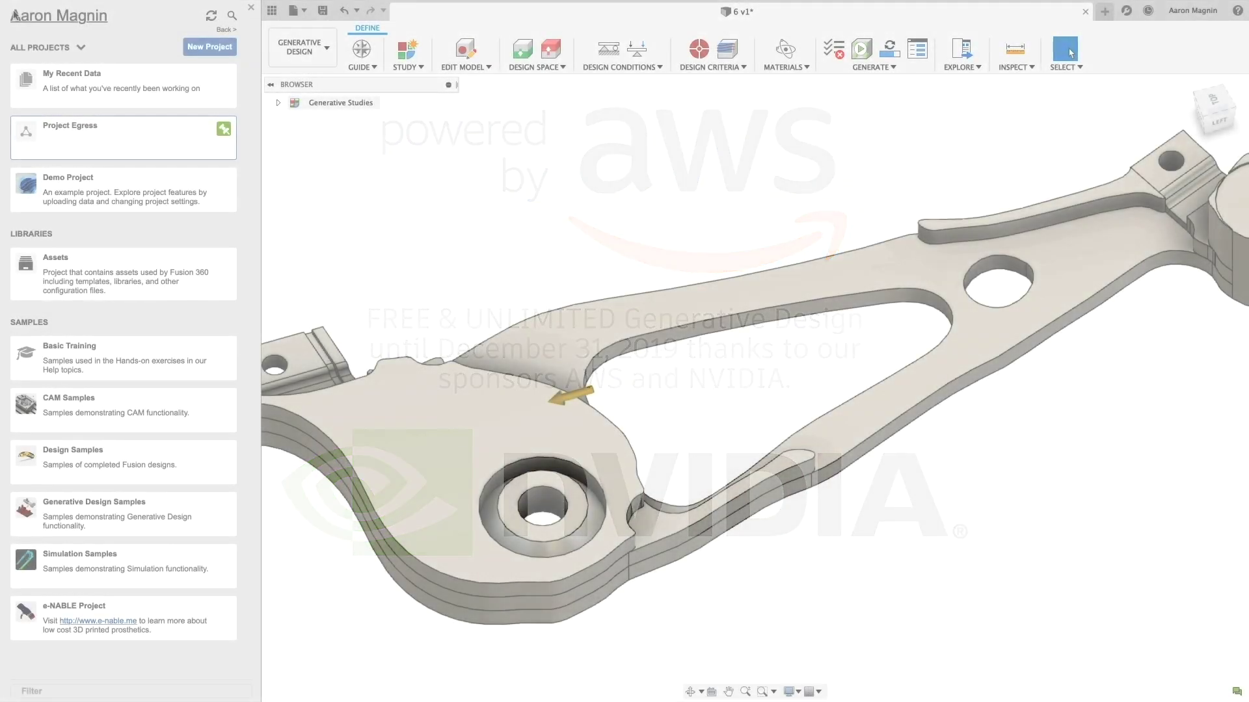
# Open Motorcycle Triple Clamp from Generative Design Samples > Ready to Generate and expand its Objectives
pyautogui.click(206, 514)
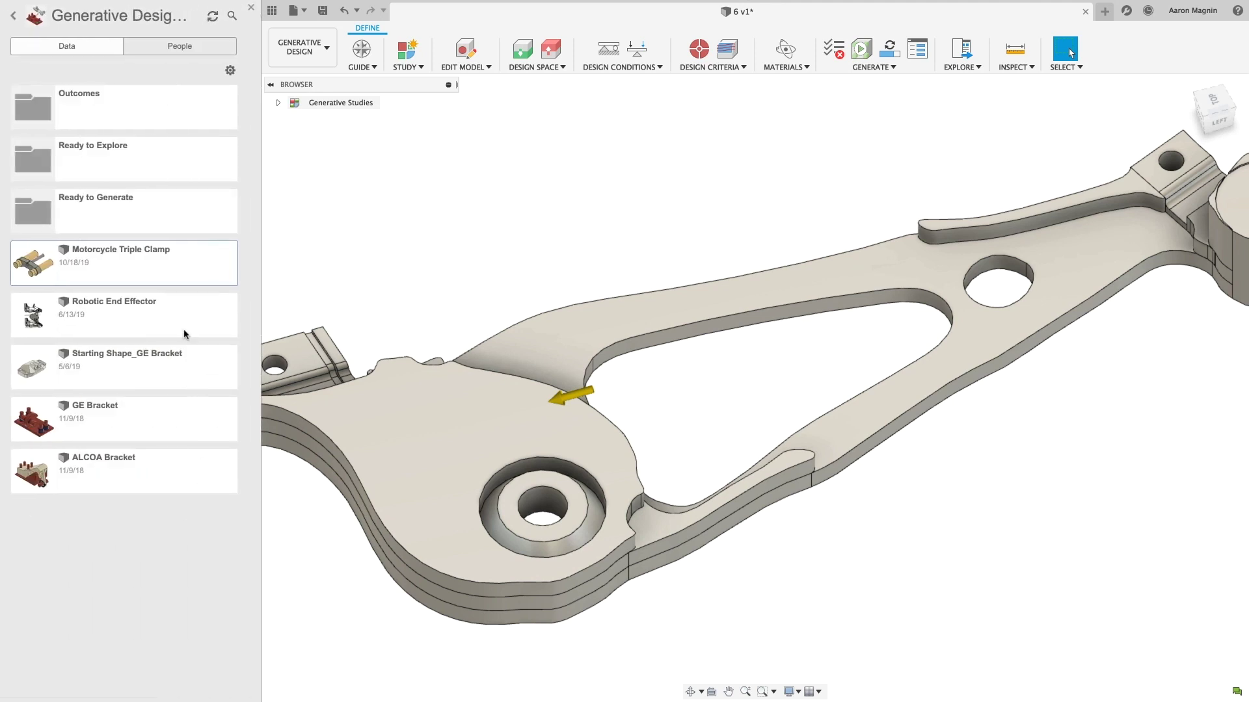
pyautogui.click(184, 218)
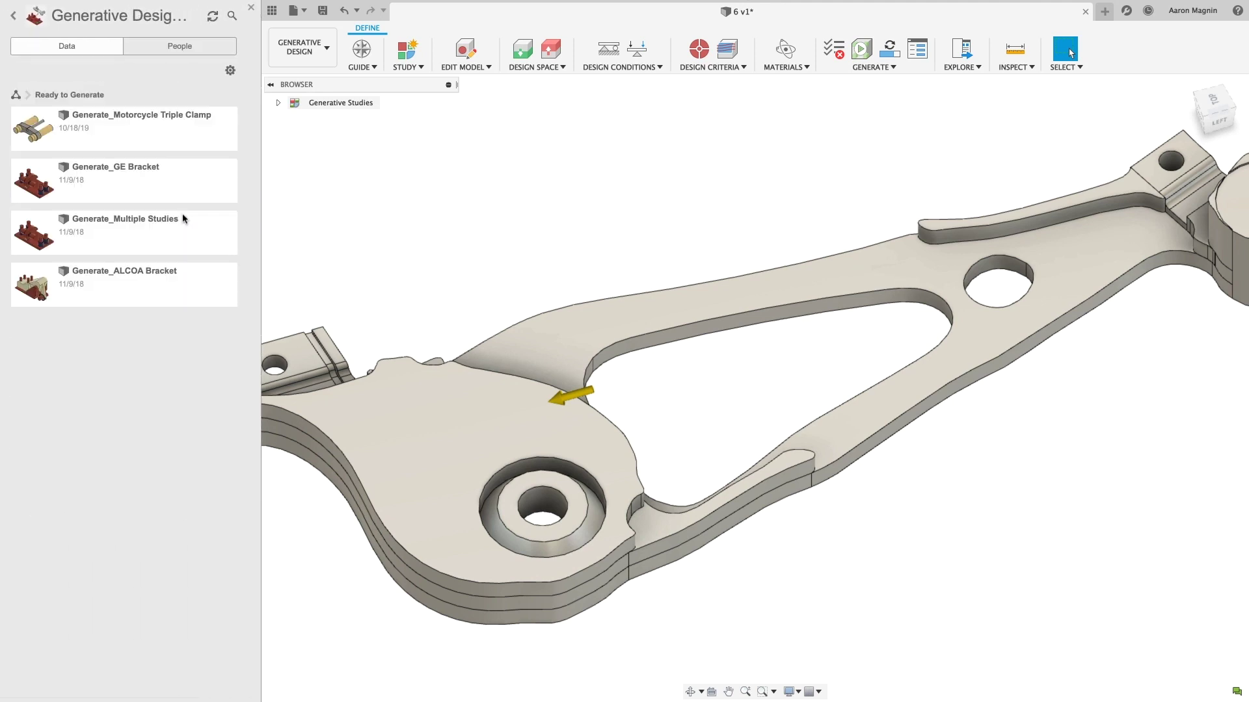
pyautogui.doubleClick(191, 130)
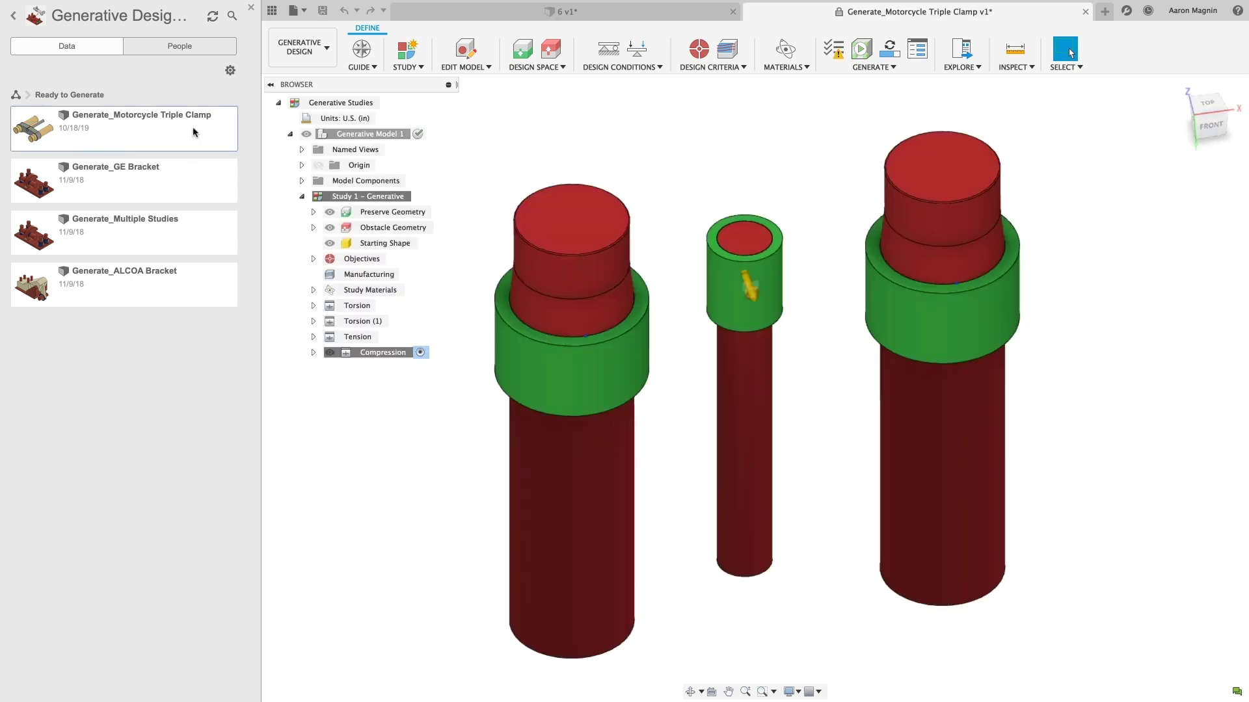
pyautogui.click(250, 7)
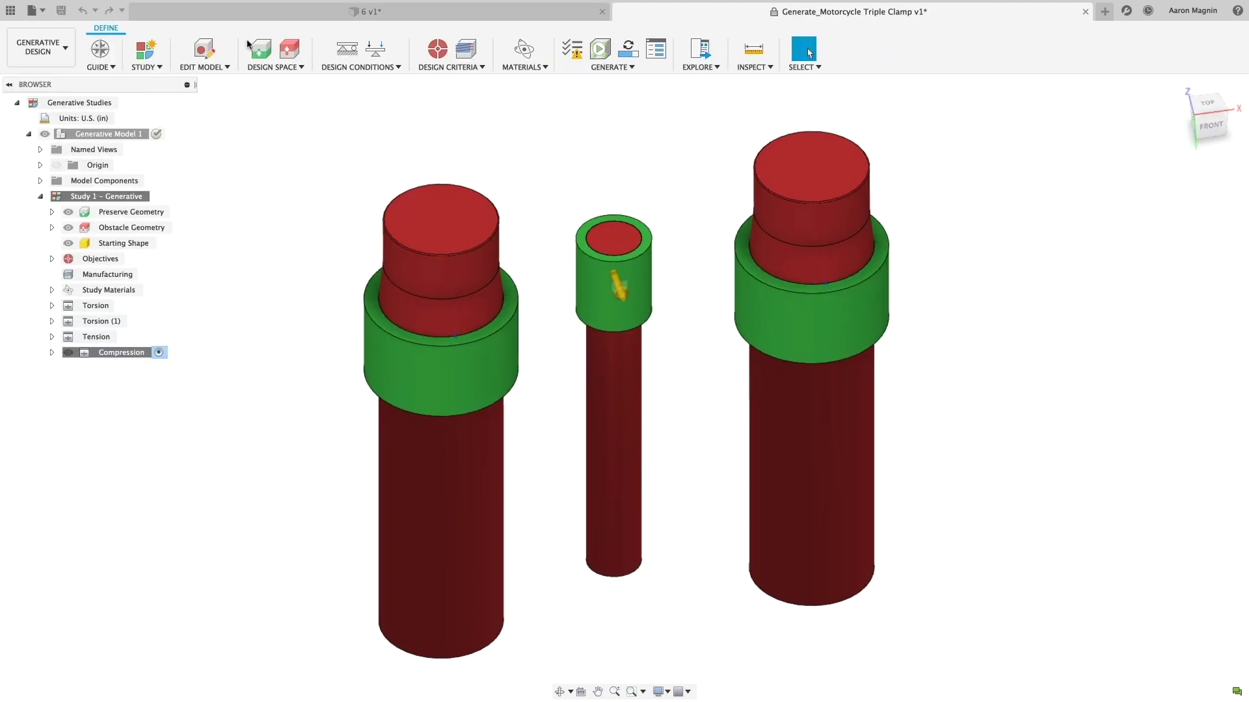
pyautogui.click(52, 259)
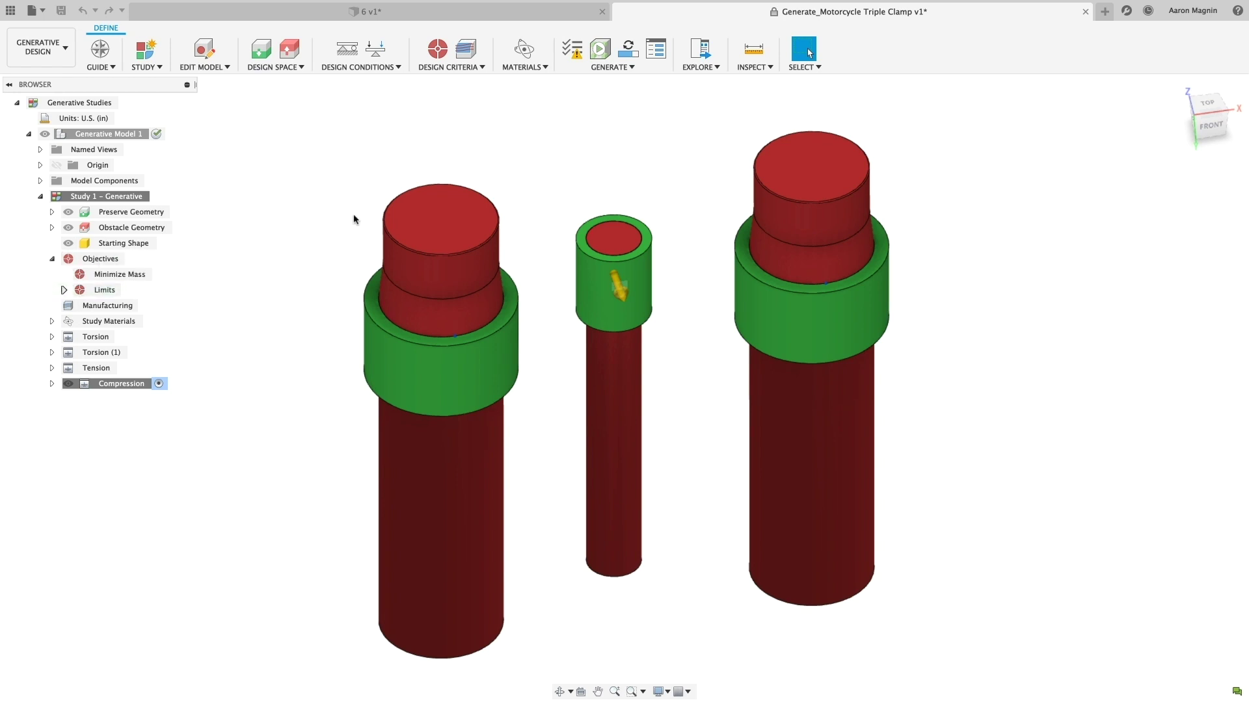
# Enable the Advanced Physics preview feature in Preferences, filtered to Generative Design
pyautogui.click(1185, 13)
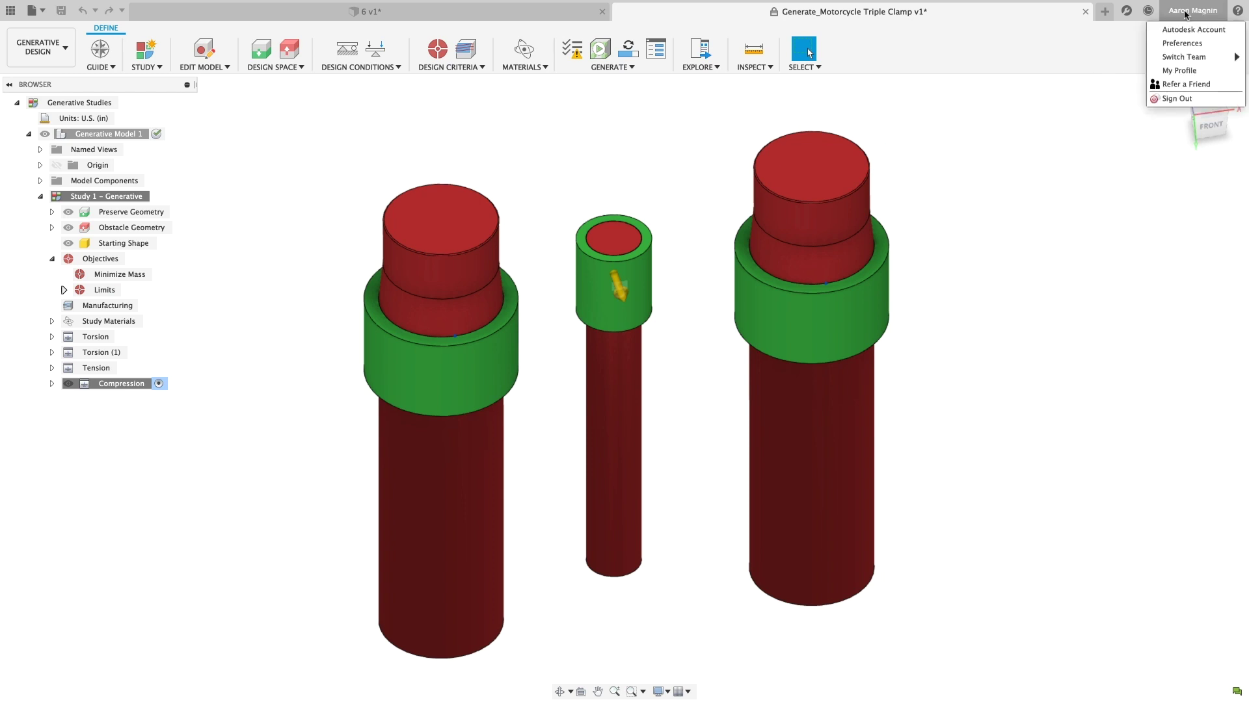
pyautogui.click(1178, 45)
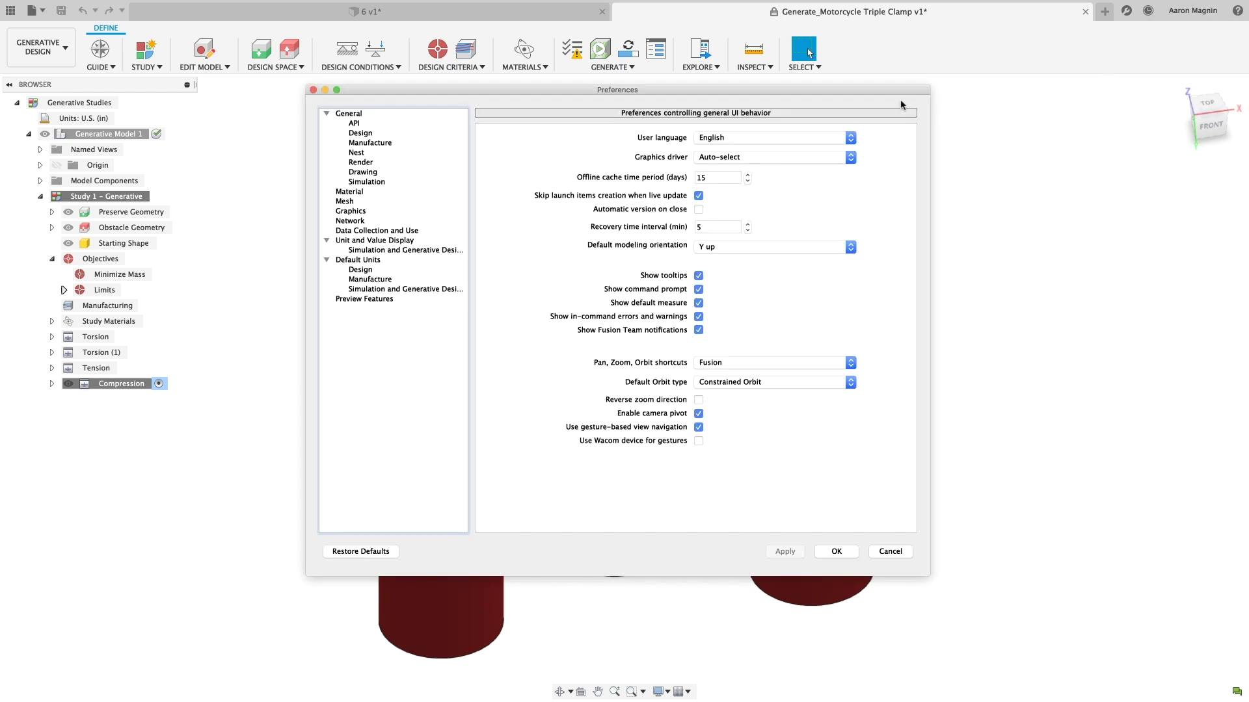
pyautogui.click(389, 299)
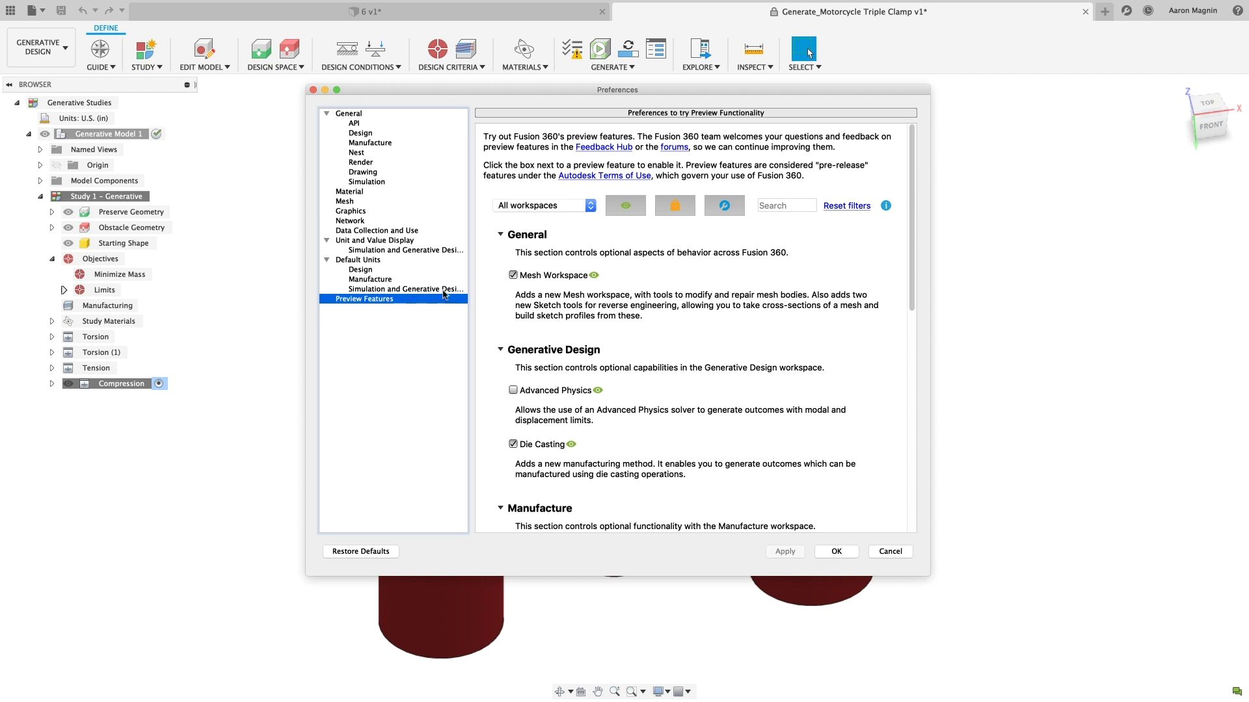
pyautogui.click(590, 206)
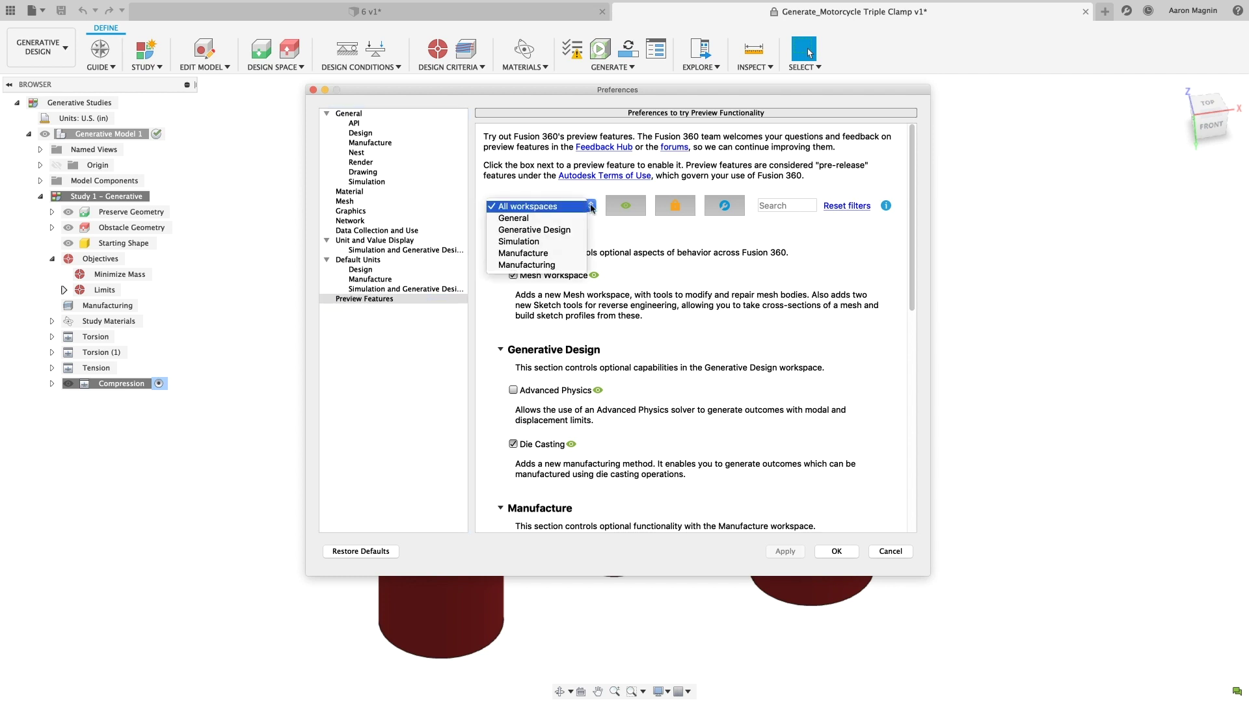
pyautogui.click(571, 231)
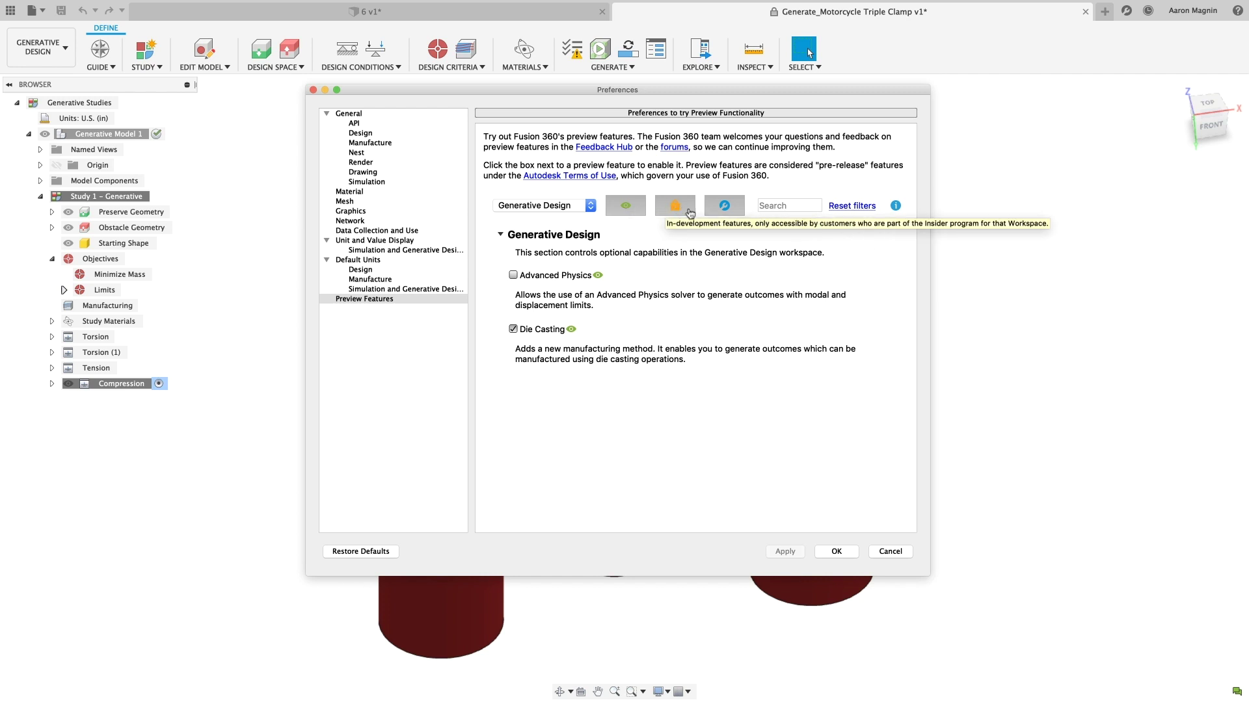
pyautogui.click(513, 275)
pyautogui.click(784, 552)
pyautogui.click(839, 555)
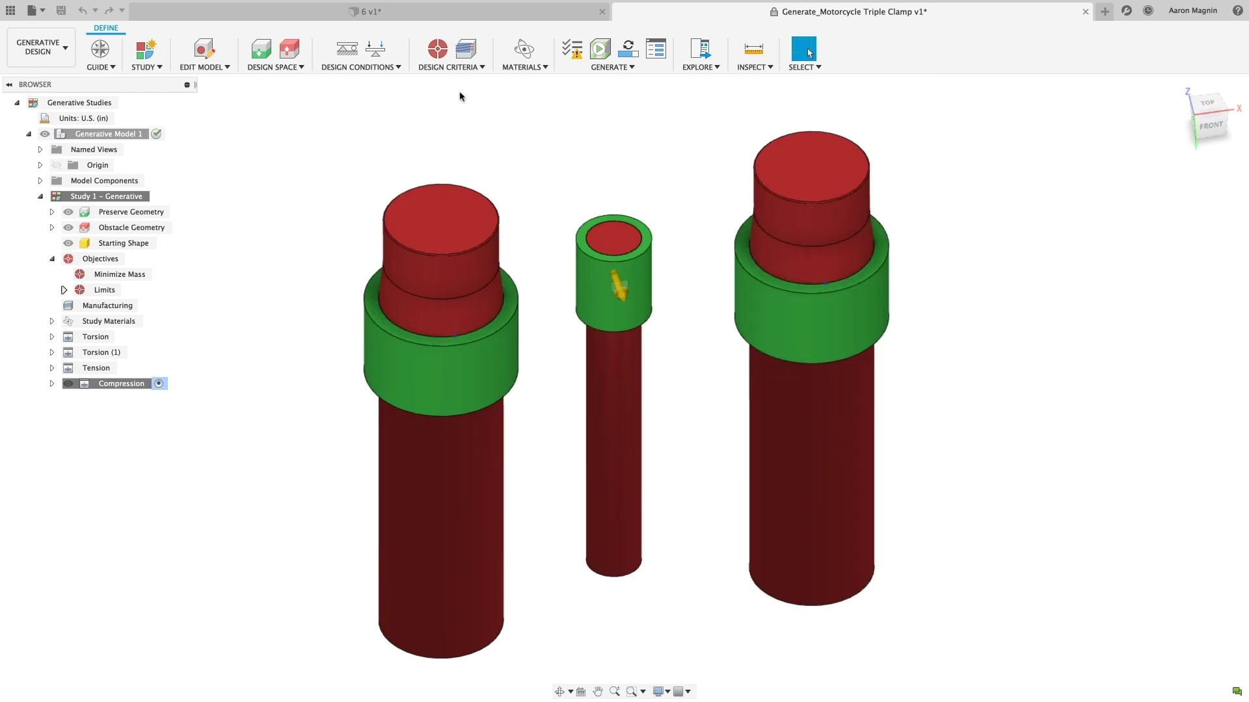
# Add Modal Frequency and Displacement limits with maximums X 0.02, Y 0.1, Z 0.1
pyautogui.click(442, 51)
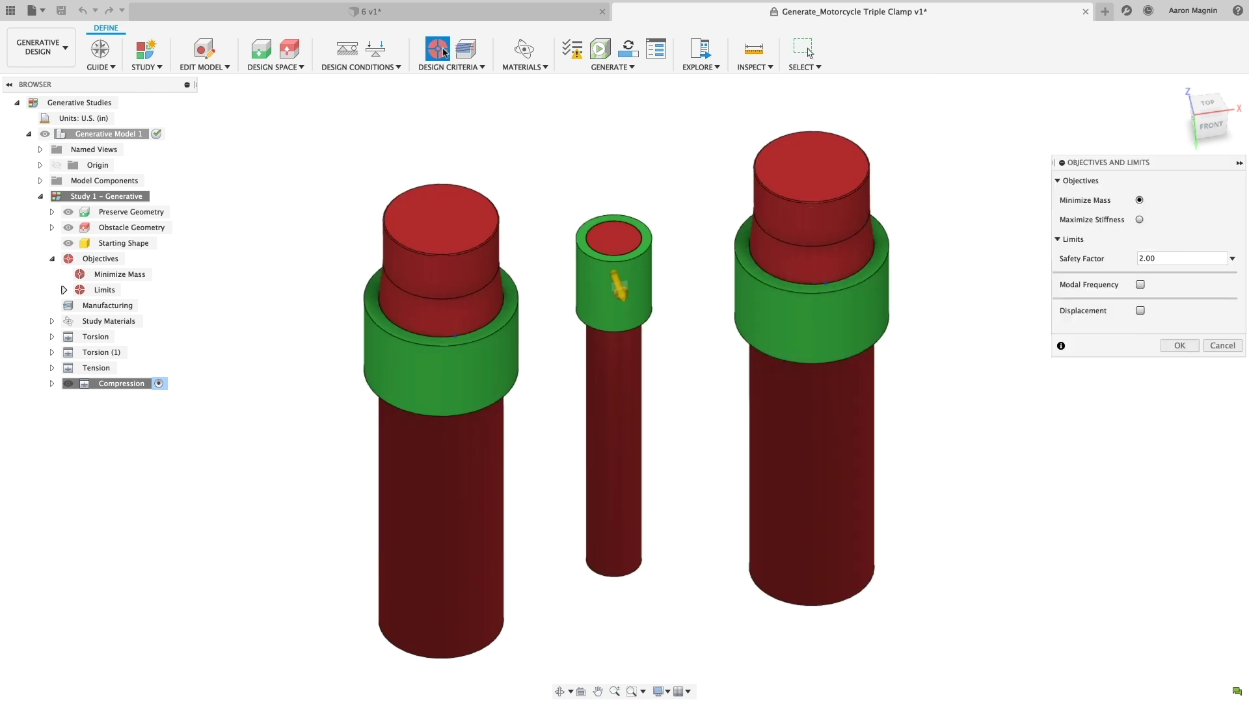
pyautogui.click(1139, 285)
pyautogui.click(1183, 330)
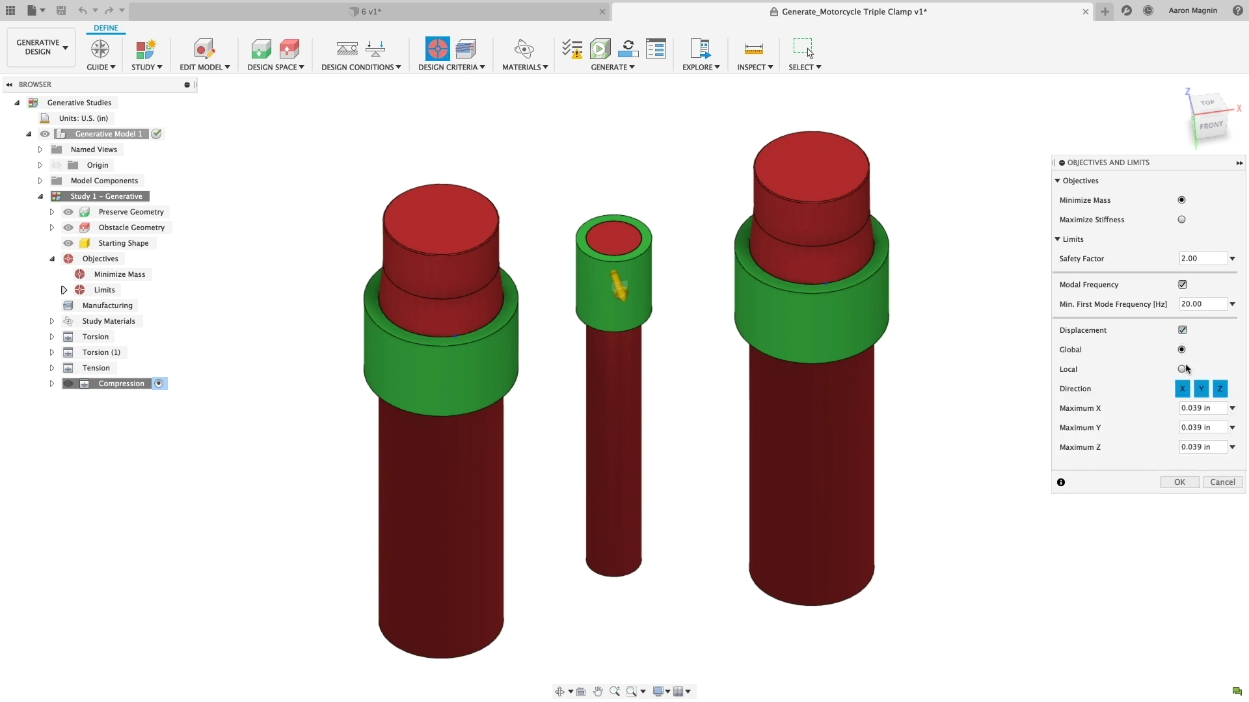
pyautogui.doubleClick(1192, 407)
pyautogui.write('0.02')
pyautogui.click(1201, 427)
pyautogui.write('0.1')
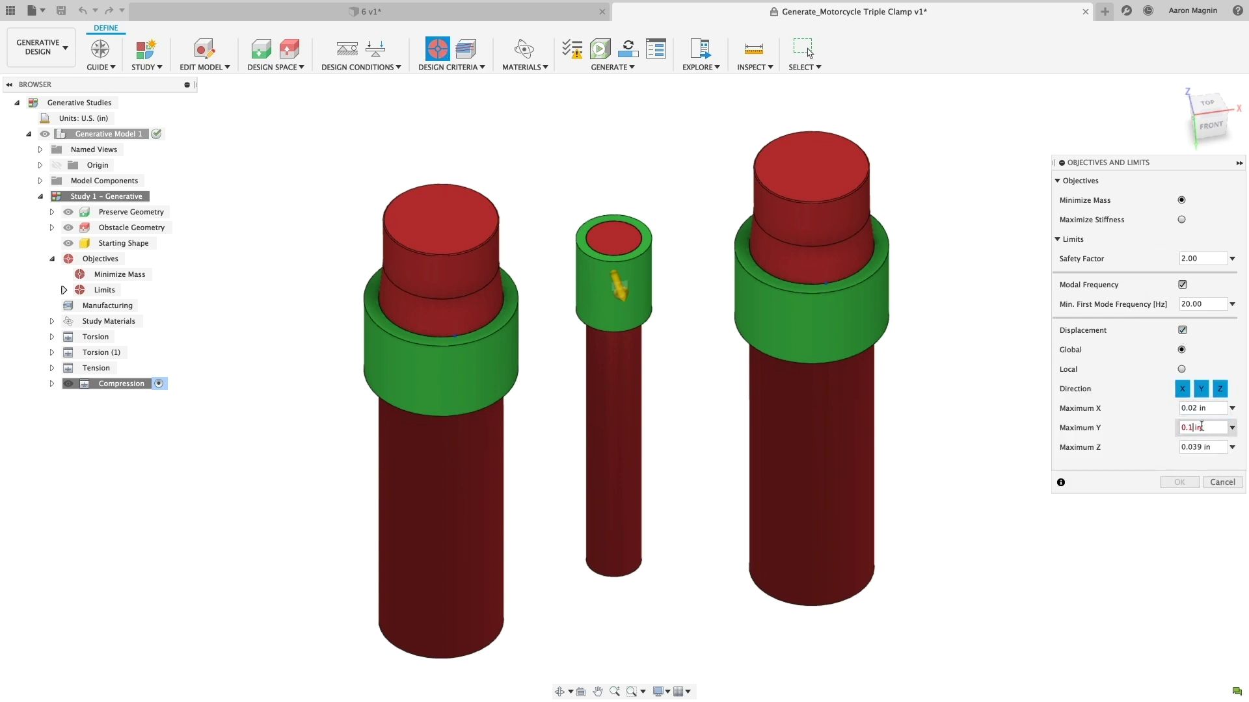
pyautogui.press('Tab')
pyautogui.write('0.1')
pyautogui.click(1179, 482)
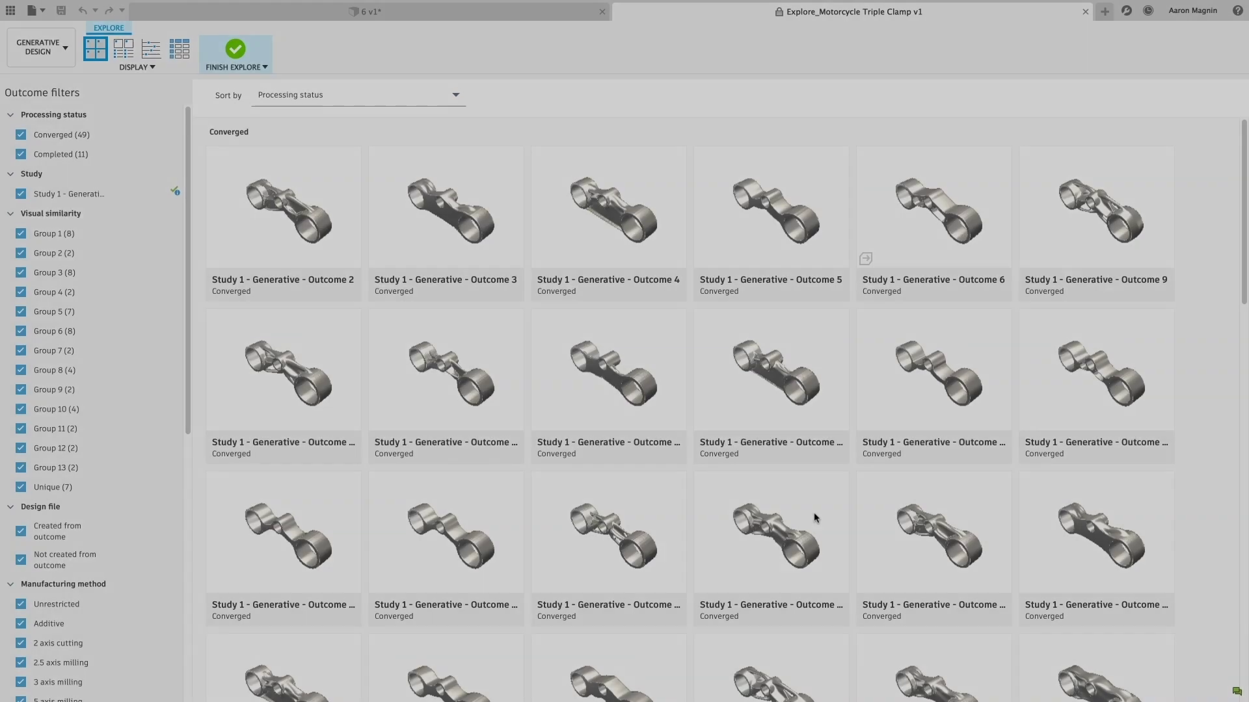
# Sort the Explore outcomes by Visual similarity
pyautogui.scroll(-2, 1226, 327)
pyautogui.scroll(-12, 1236, 452)
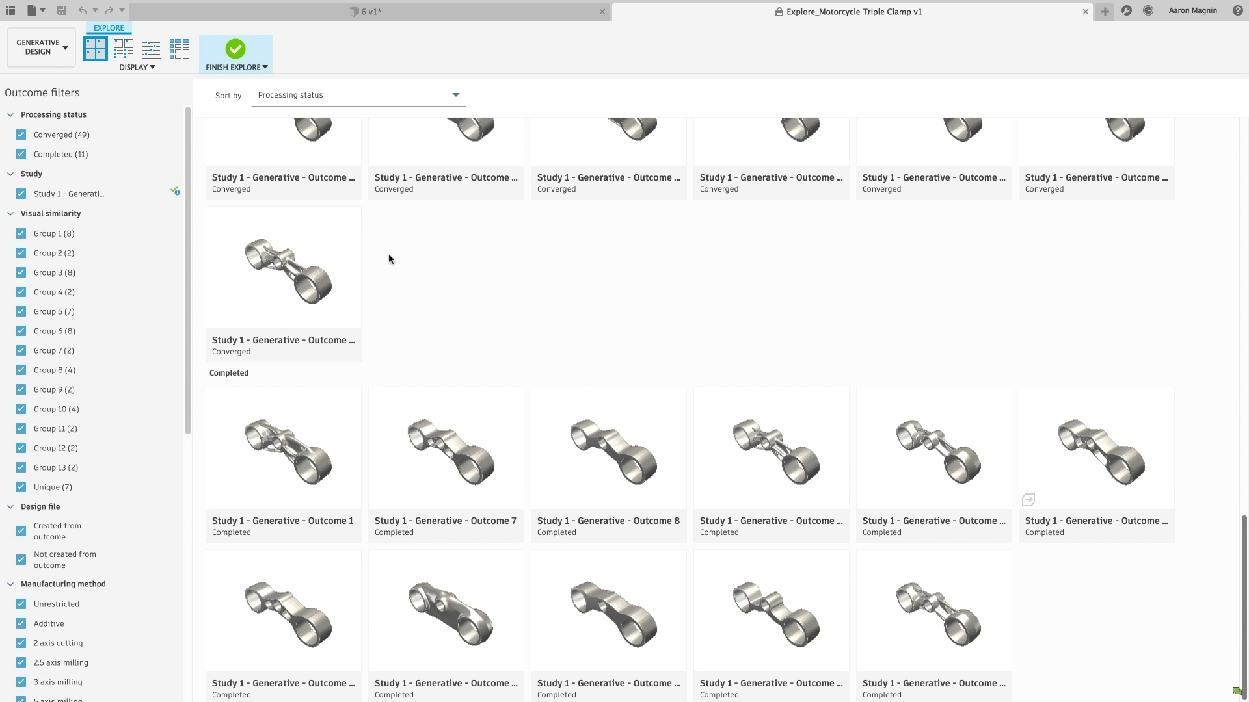
pyautogui.click(355, 97)
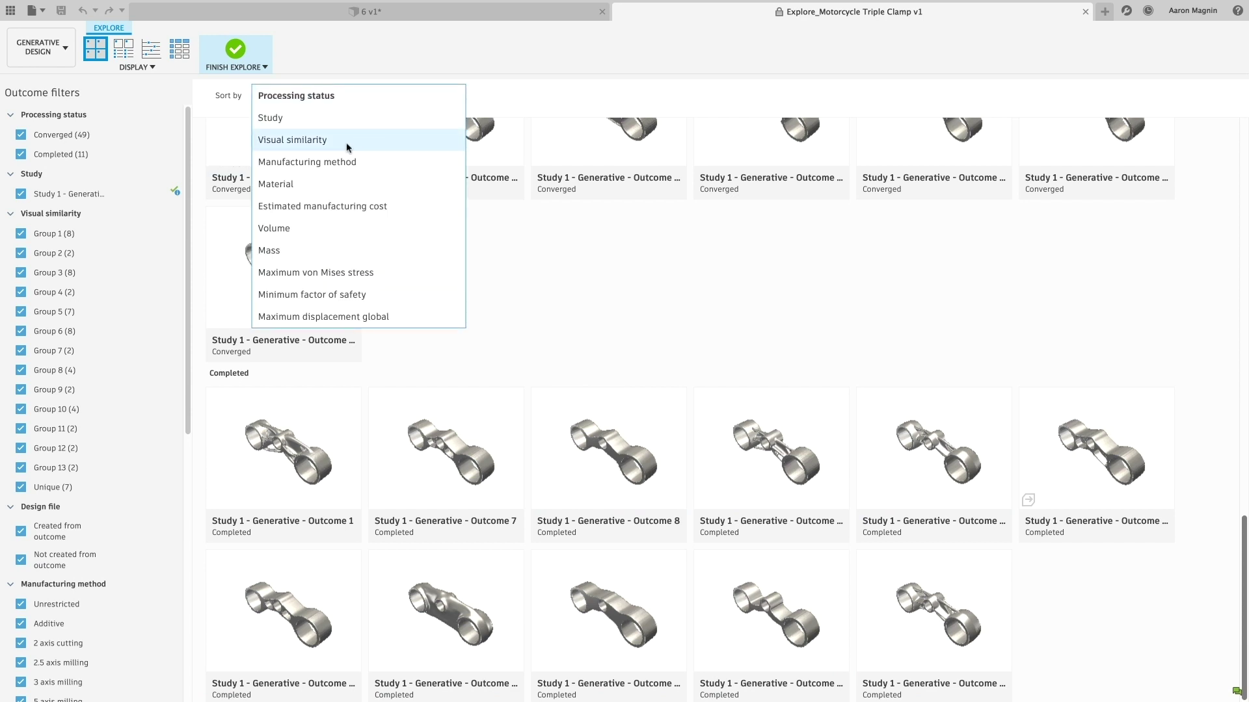
pyautogui.click(346, 141)
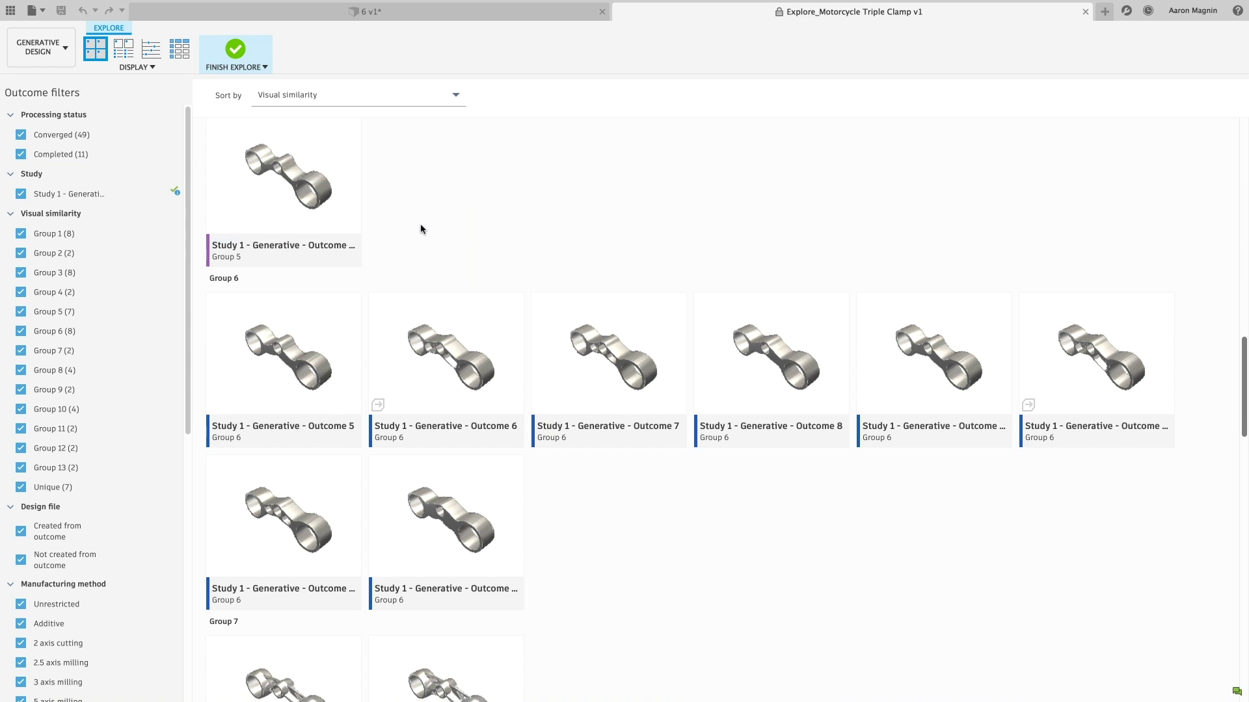
# Open a Group 7 outcome, orbit to view its top, and finish the outcome view
pyautogui.scroll(-1, 421, 227)
pyautogui.scroll(-2, 420, 229)
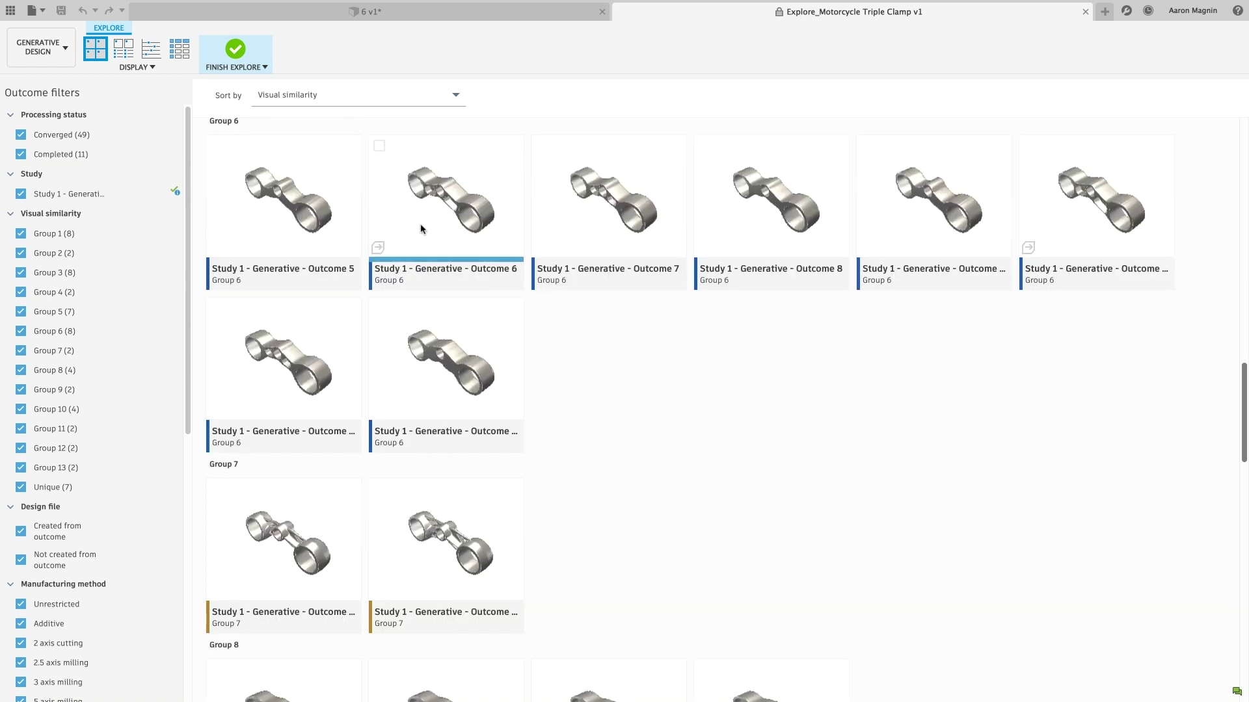
pyautogui.doubleClick(460, 535)
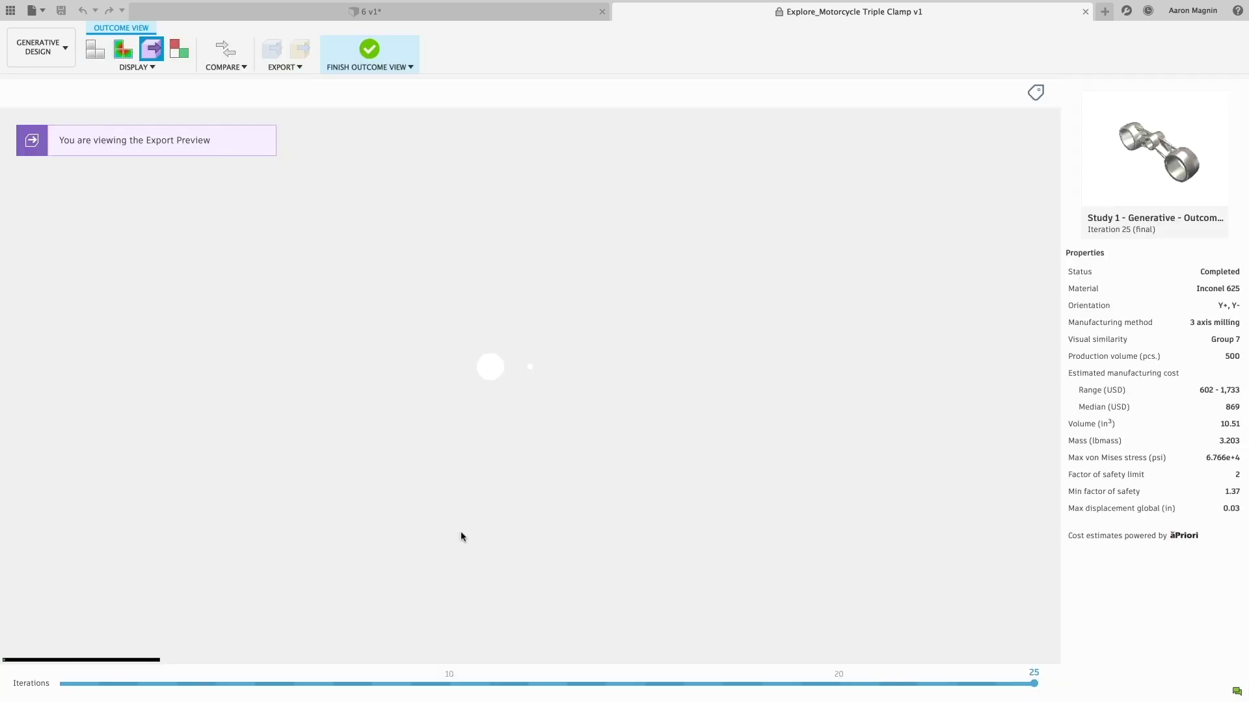
pyautogui.keyDown('shift'); pyautogui.moveTo(495, 504); pyautogui.dragTo(512, 296, button='middle'); pyautogui.keyUp('shift')
pyautogui.click(372, 54)
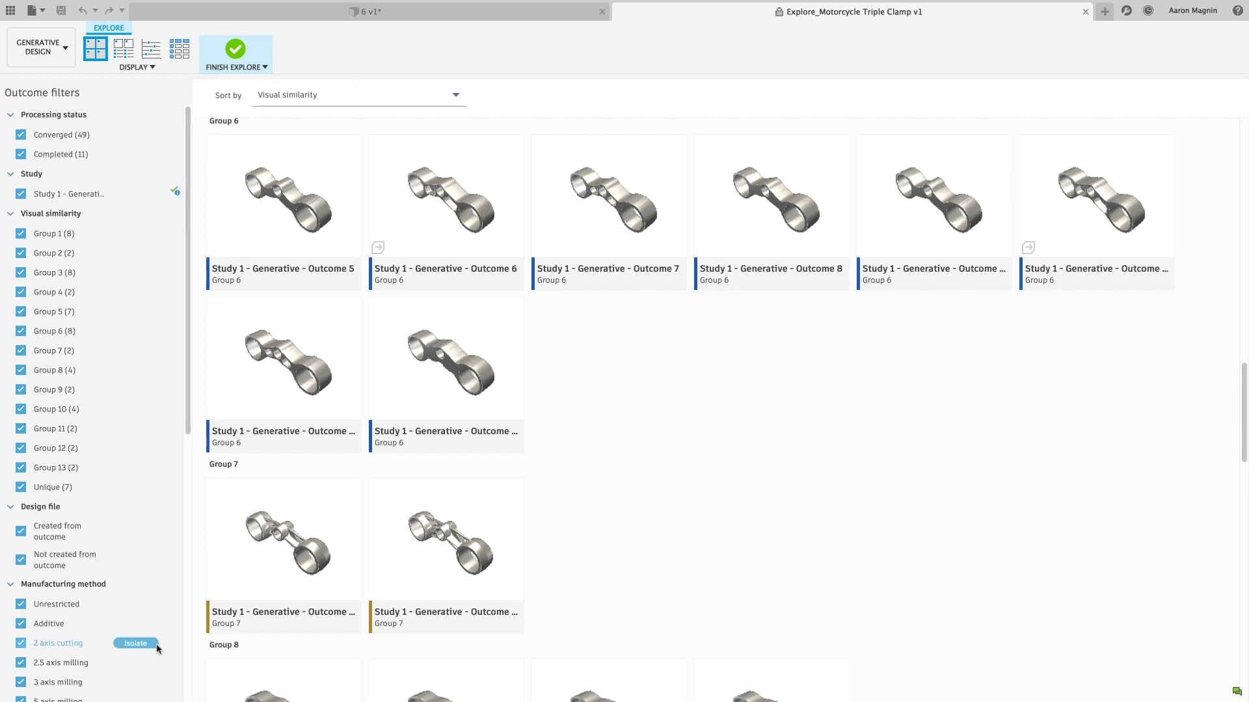
# Filter to 2.5-axis milling, select a Group 8 outcome plus its three most similar, and compare them
pyautogui.click(137, 663)
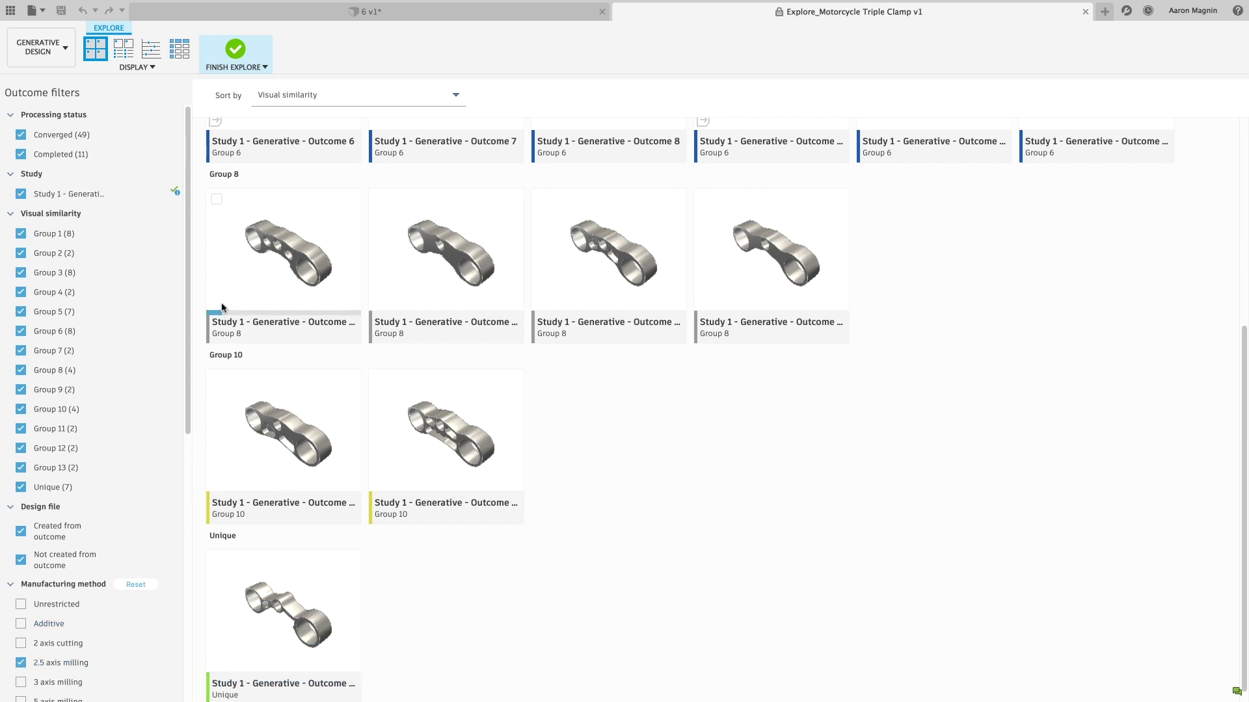
pyautogui.click(216, 199)
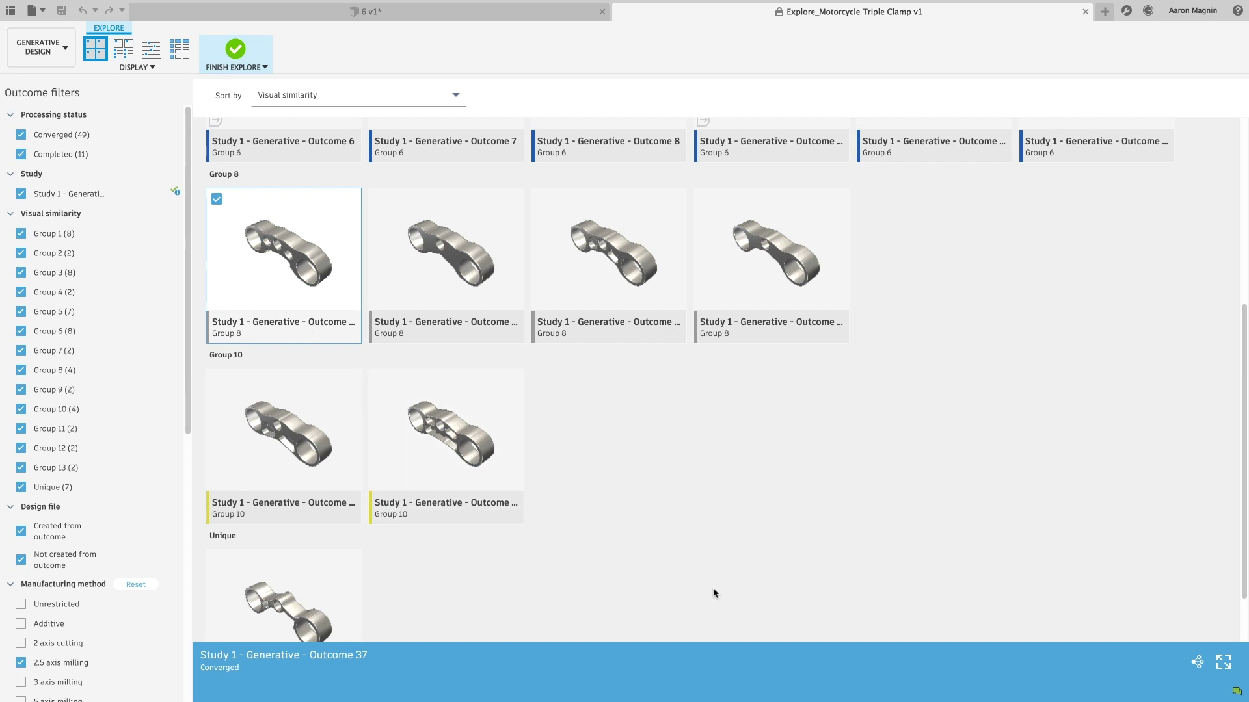
pyautogui.click(1198, 663)
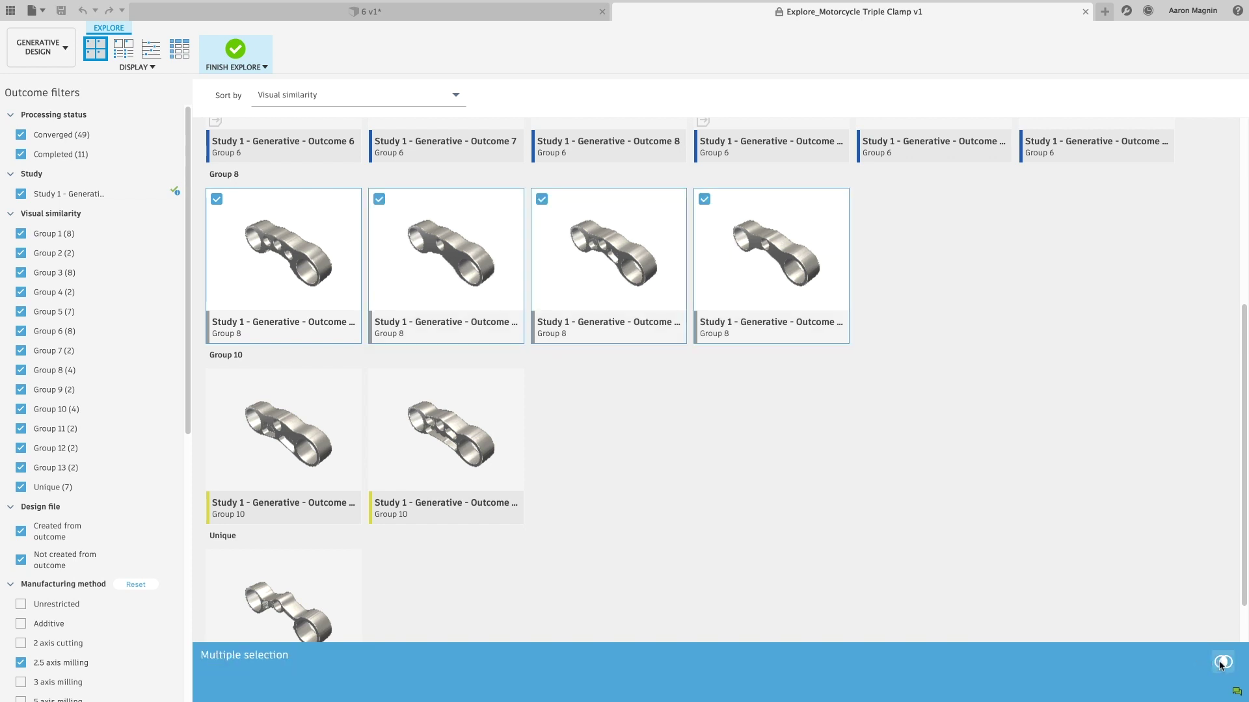
pyautogui.click(1222, 662)
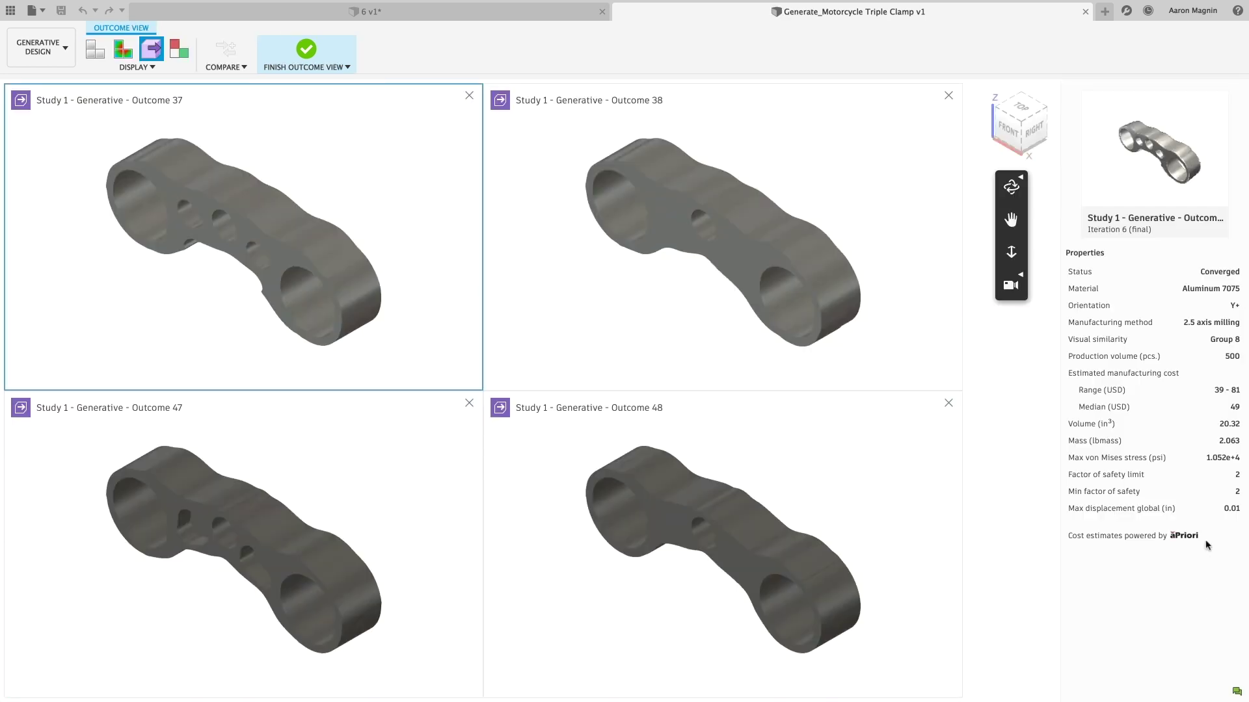
# Inspect Outcomes 38 and 47, then remove Outcomes 47 and 48 from the comparison
pyautogui.click(881, 368)
pyautogui.click(450, 496)
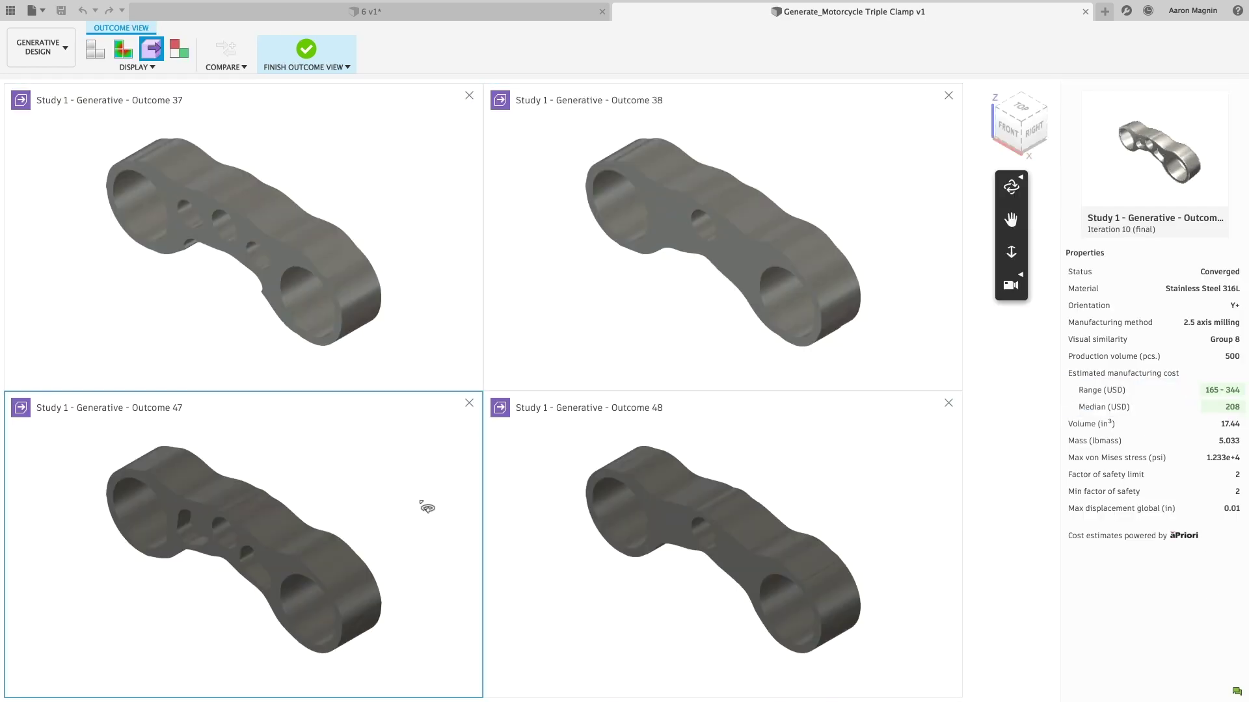
pyautogui.click(468, 404)
pyautogui.click(468, 404)
pyautogui.click(499, 414)
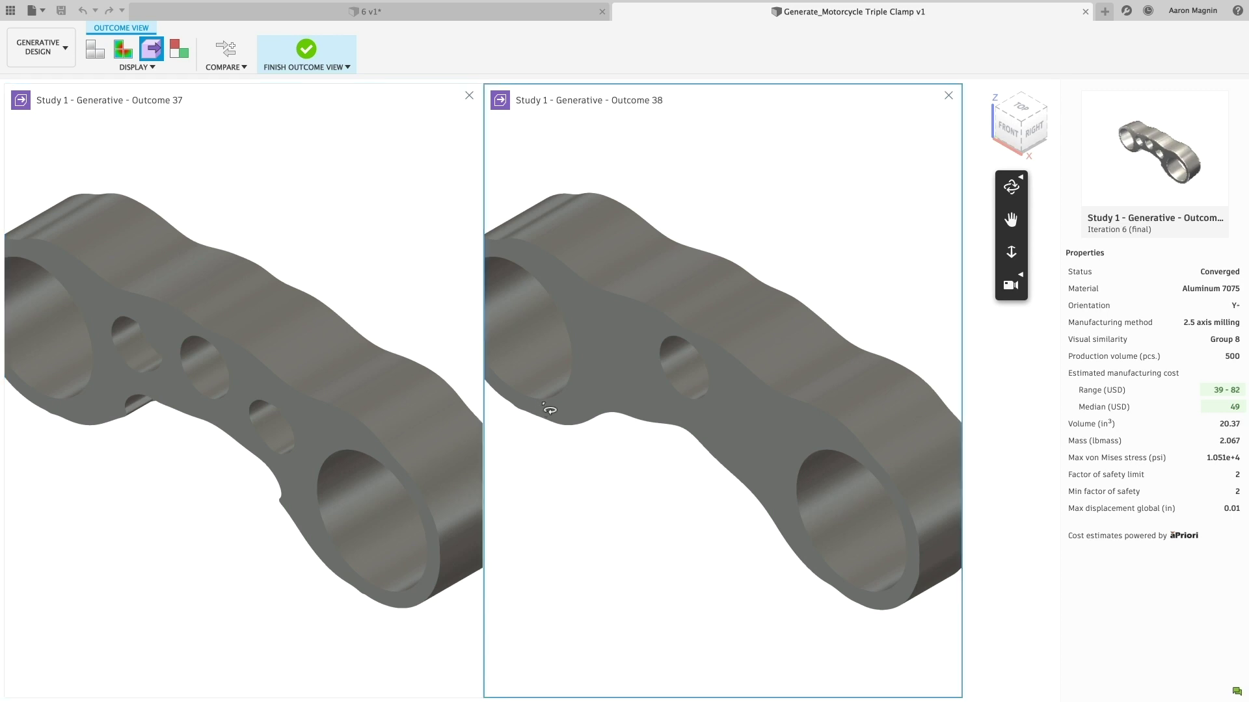
# Create a new design from Outcome 37 via its export preview
pyautogui.click(933, 108)
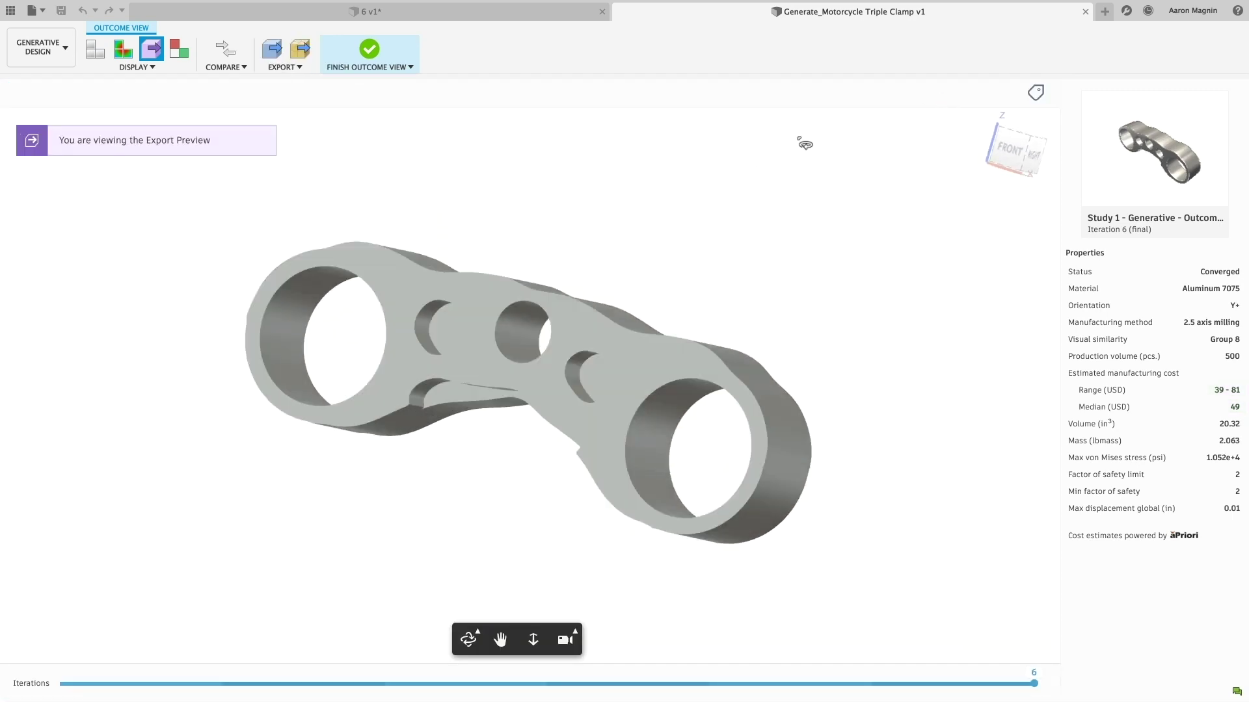
pyautogui.click(274, 50)
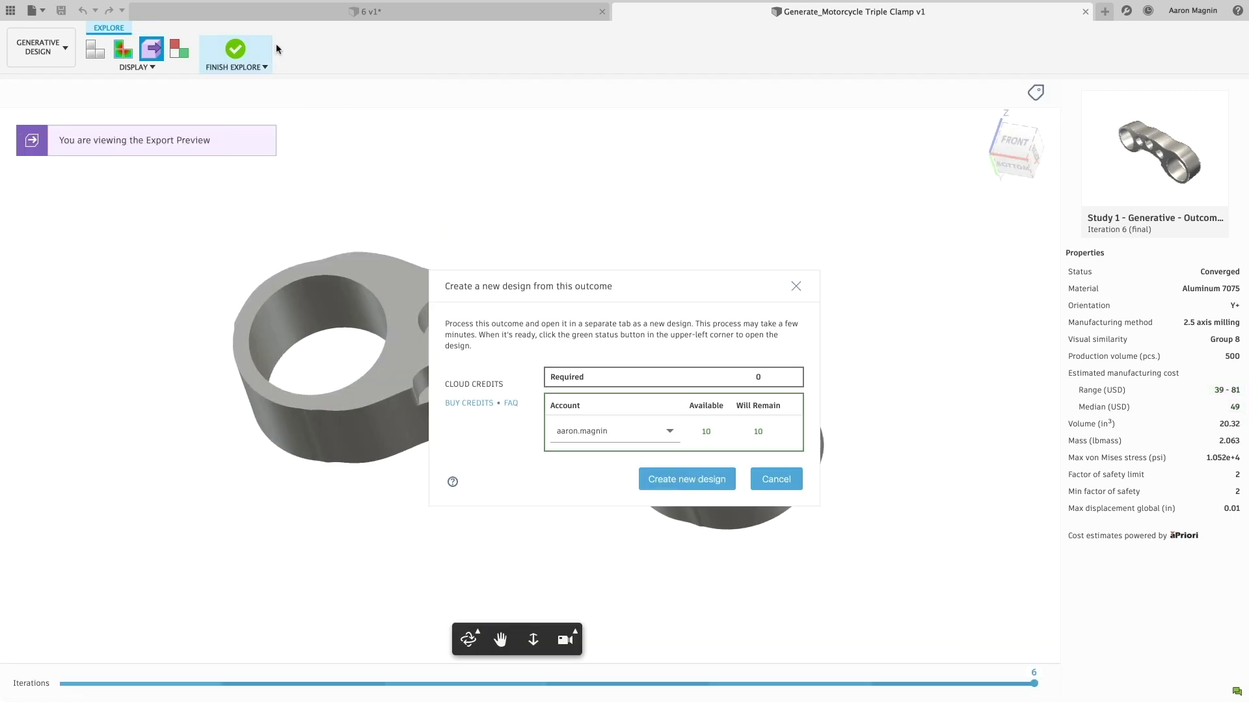
pyautogui.click(675, 478)
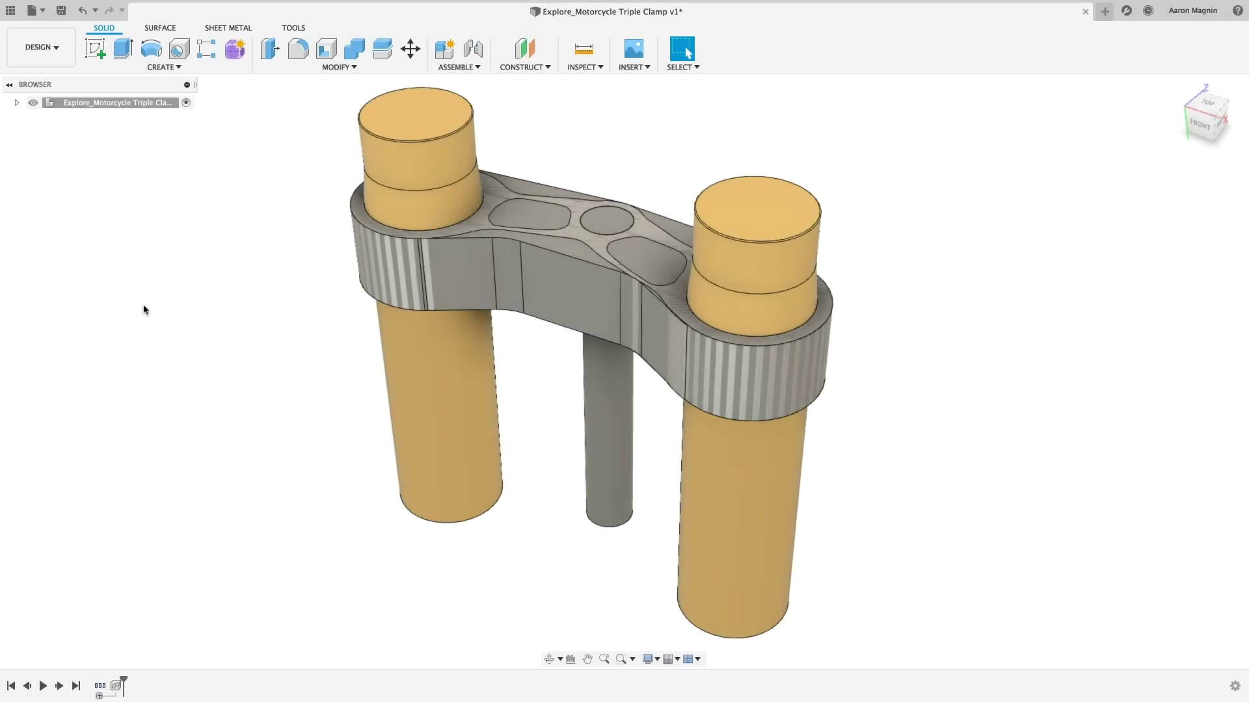
# Orbit and fit the clamp model, then browse the Hedge Trimmer project's Concept Sketches folder
pyautogui.keyDown('shift'); pyautogui.moveTo(144, 310); pyautogui.dragTo(207, 301, button='middle'); pyautogui.keyUp('shift')
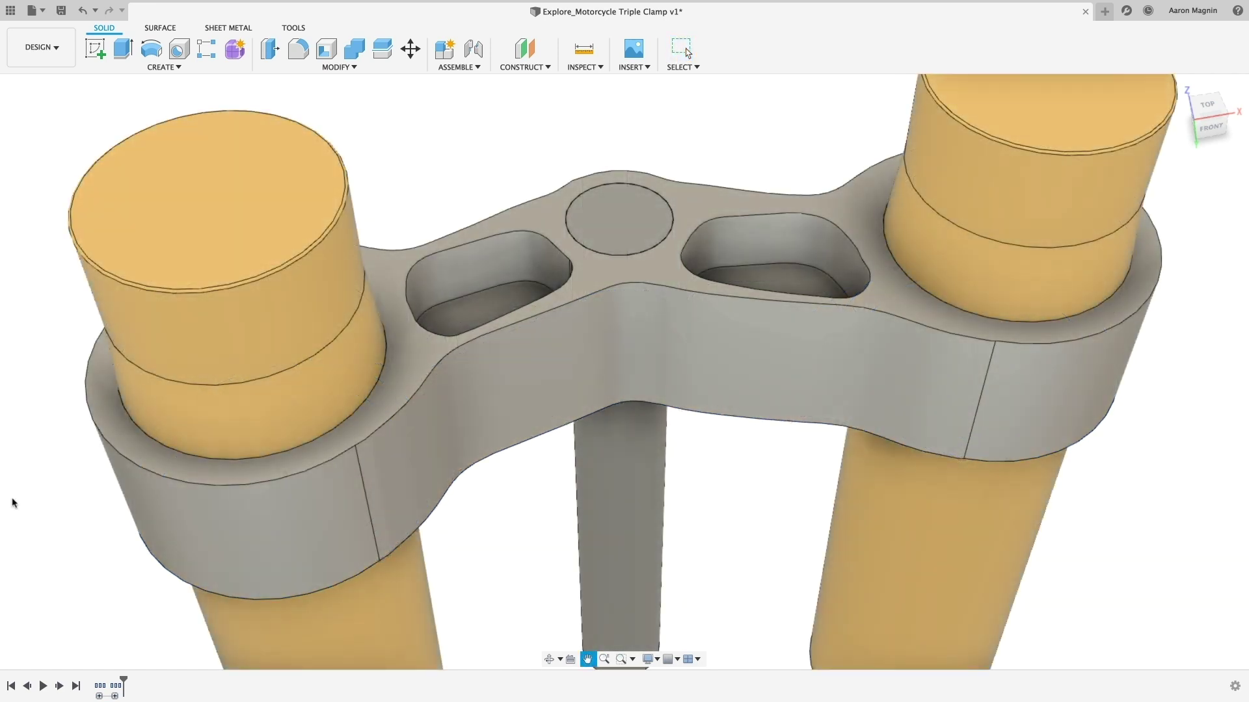
pyautogui.press('Escape')
pyautogui.press('F6')
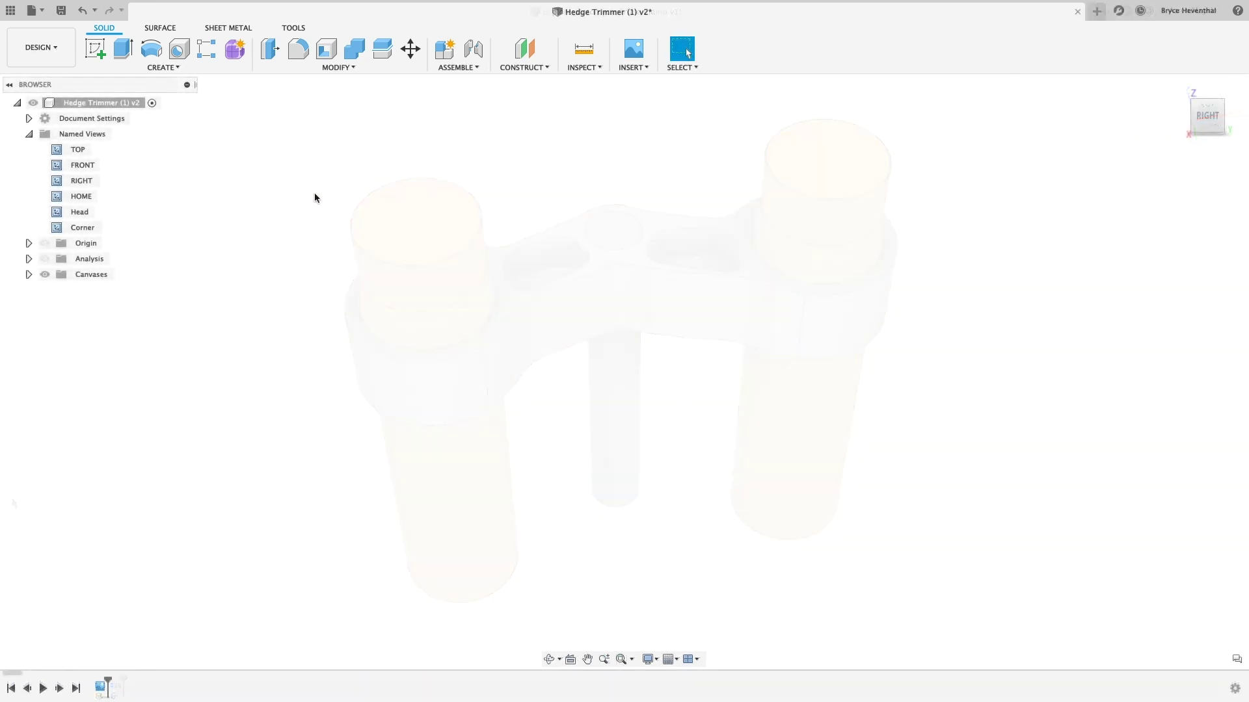
pyautogui.click(11, 11)
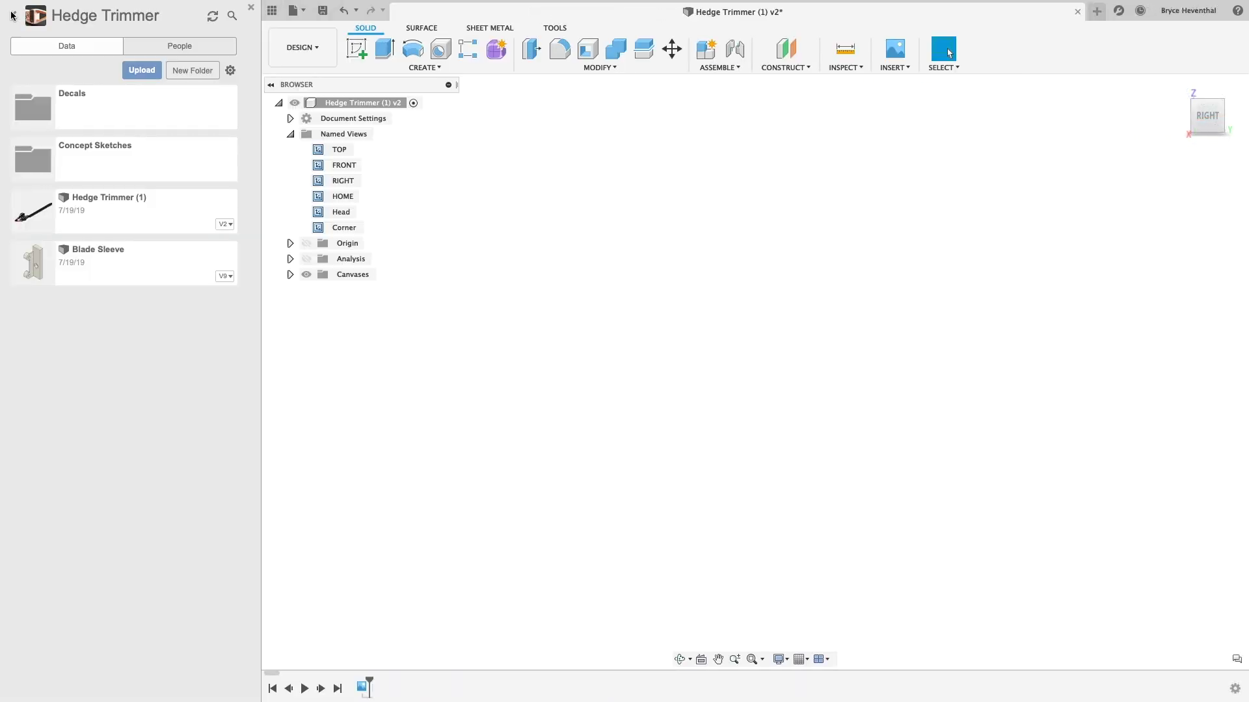
pyautogui.click(106, 156)
# Insert the second concept sketch as a canvas on the placeholder face, then switch to Corner view
pyautogui.click(272, 11)
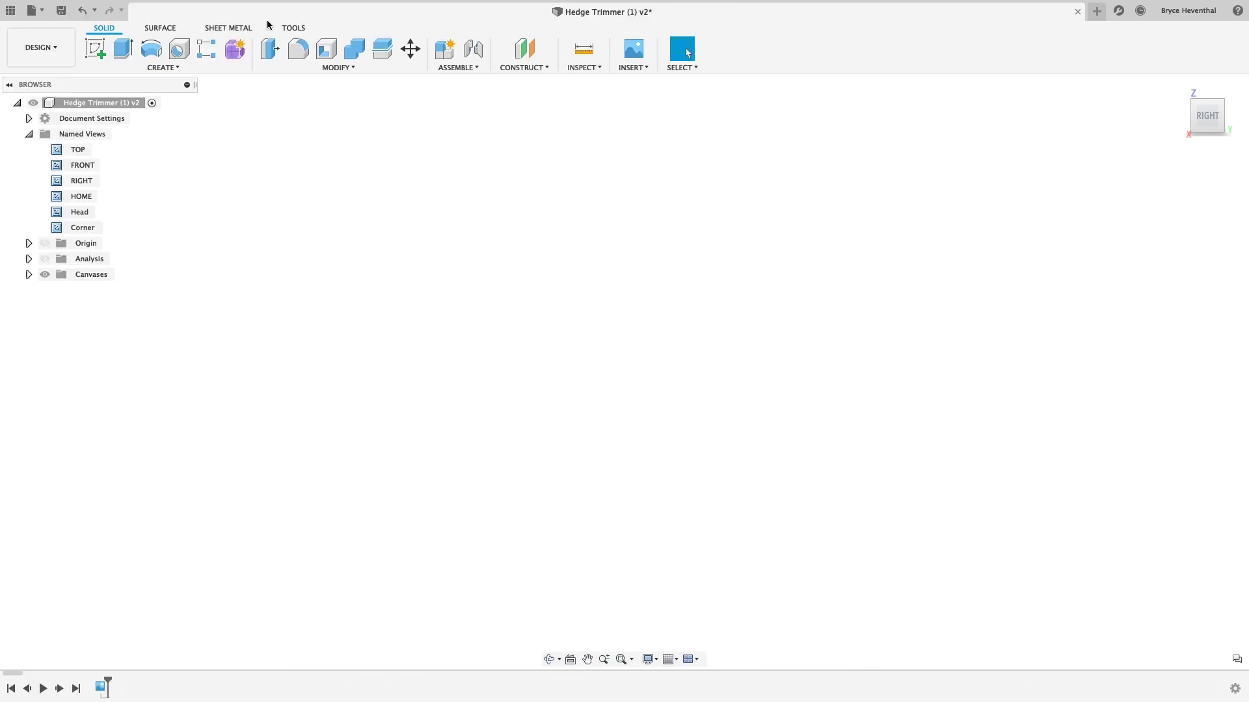
pyautogui.click(631, 67)
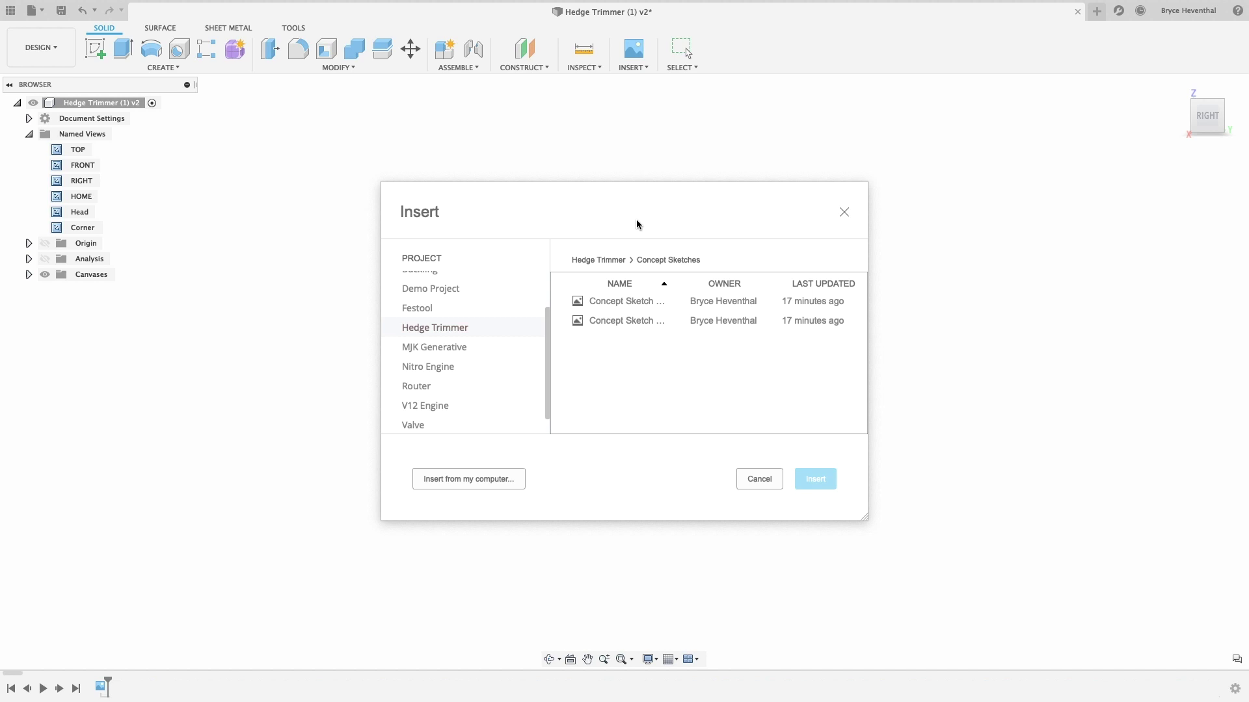
pyautogui.click(635, 323)
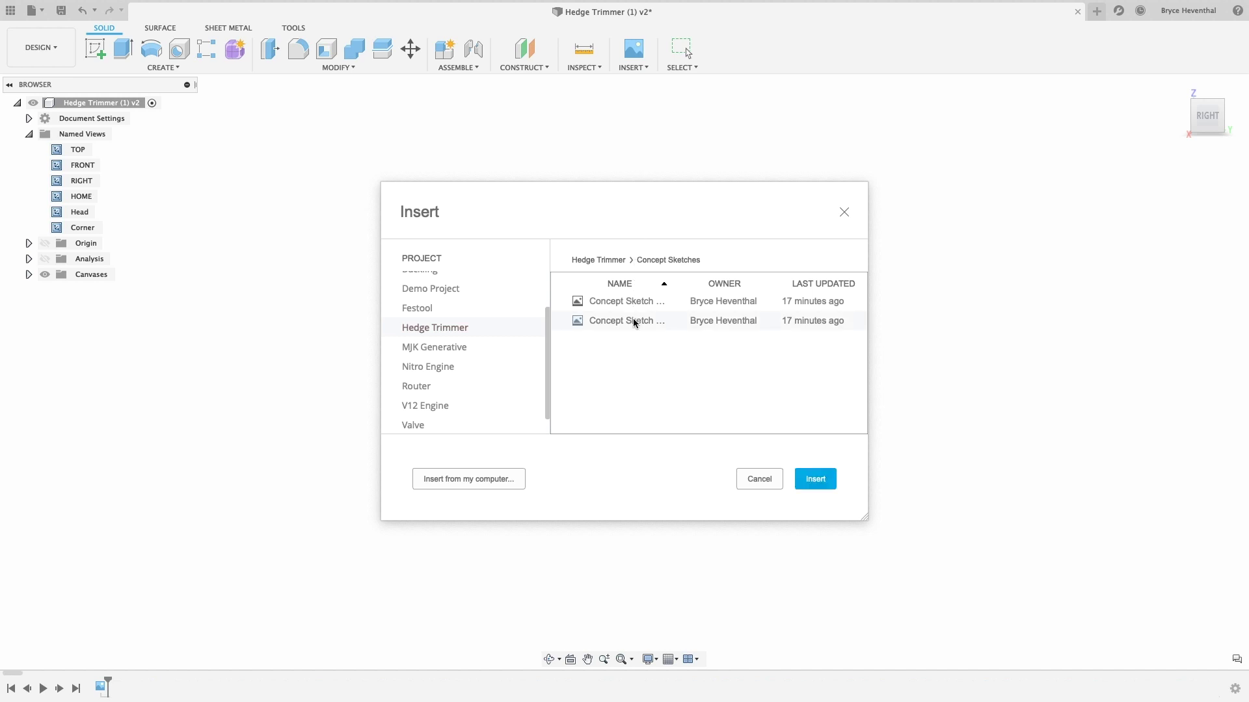
pyautogui.doubleClick(635, 323)
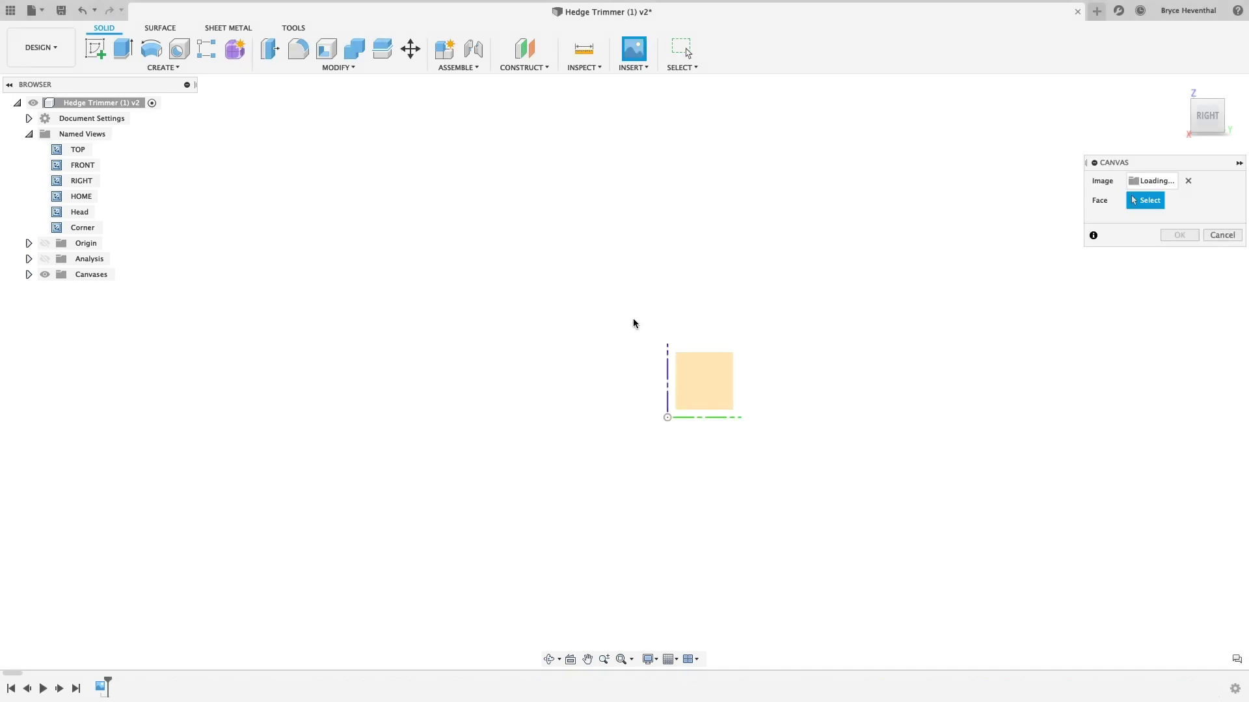
pyautogui.click(708, 377)
pyautogui.press('Return')
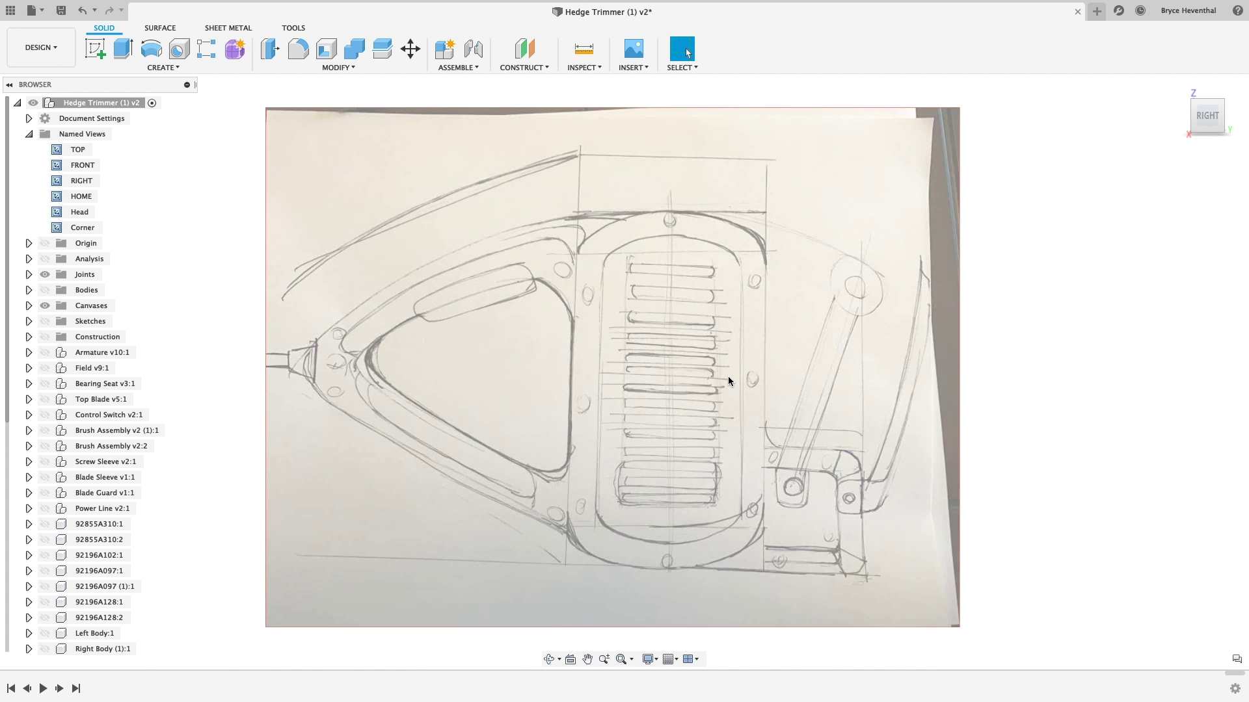
pyautogui.doubleClick(76, 228)
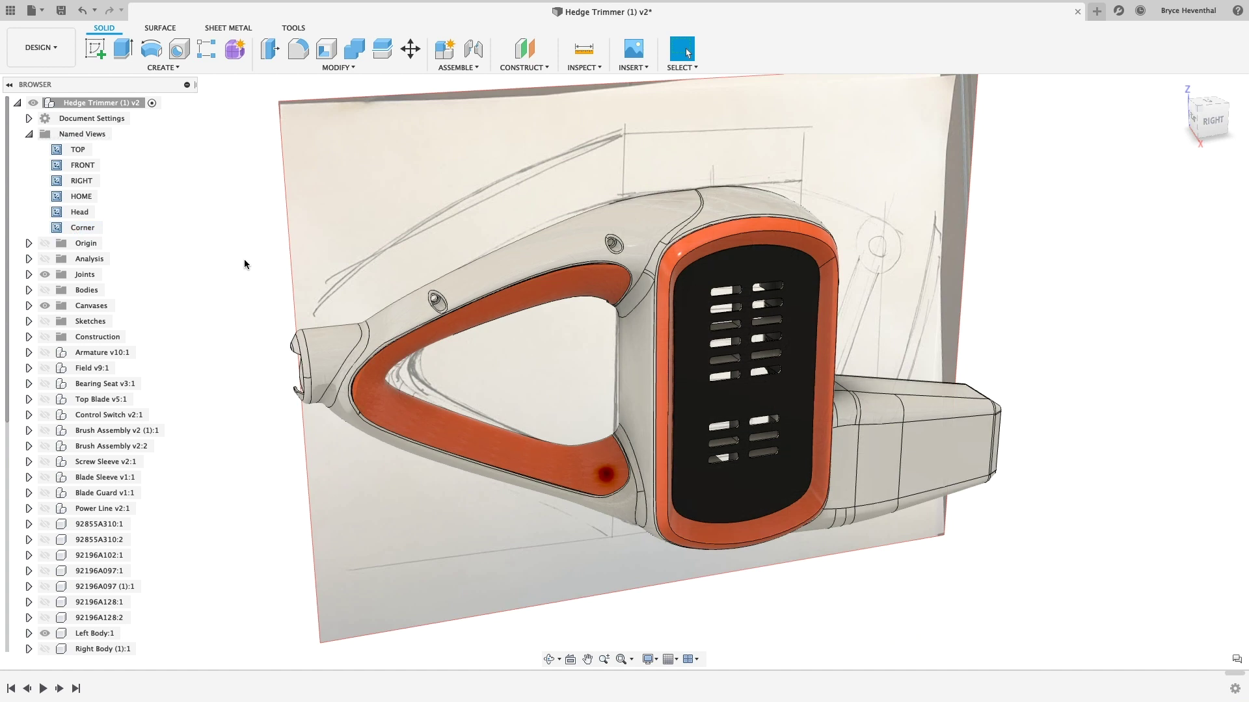
pyautogui.click(630, 68)
# Place warning label.png from the Decals folder as a decal on the right body face
pyautogui.click(635, 96)
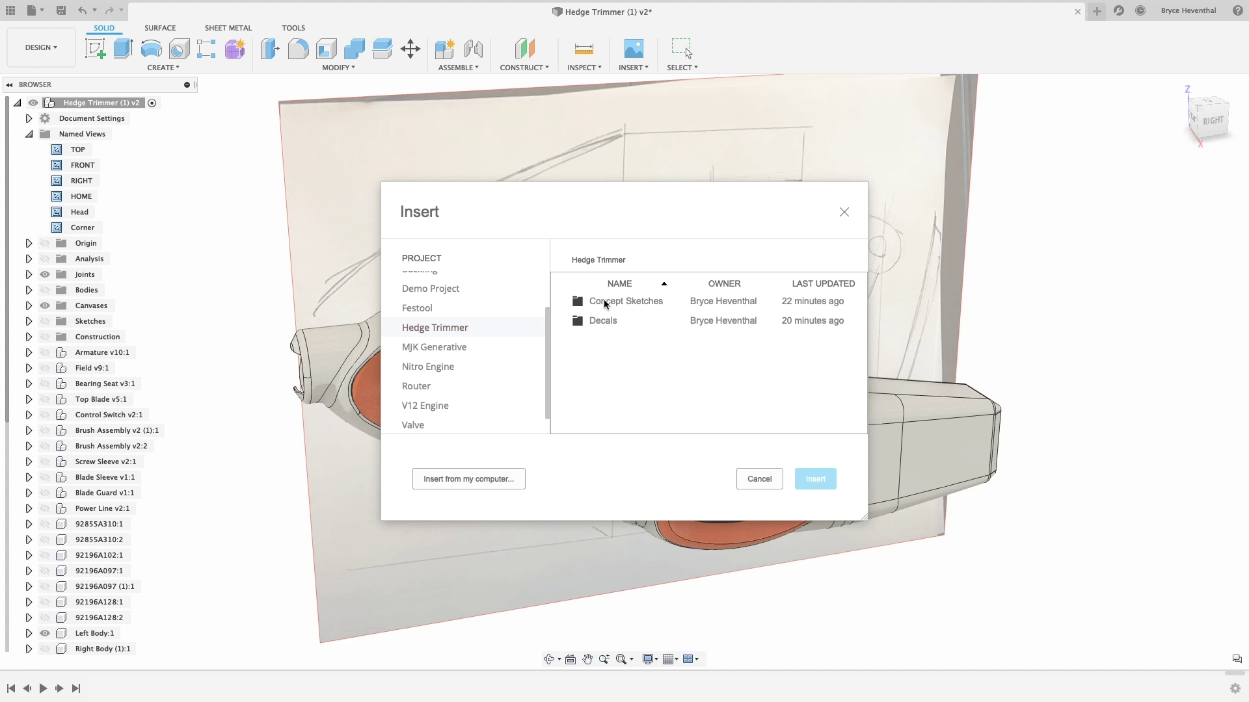
pyautogui.doubleClick(603, 321)
pyautogui.doubleClick(608, 340)
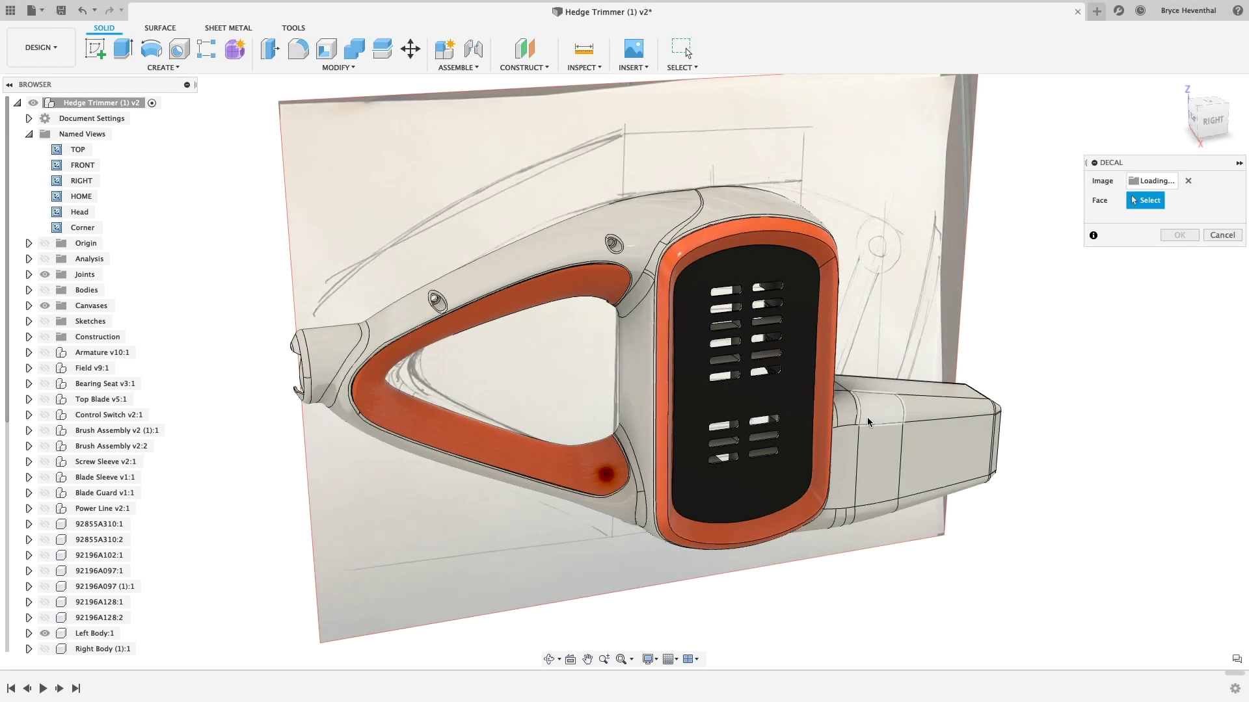
pyautogui.click(920, 439)
pyautogui.moveTo(937, 429); pyautogui.dragTo(961, 435)
pyautogui.press('Return')
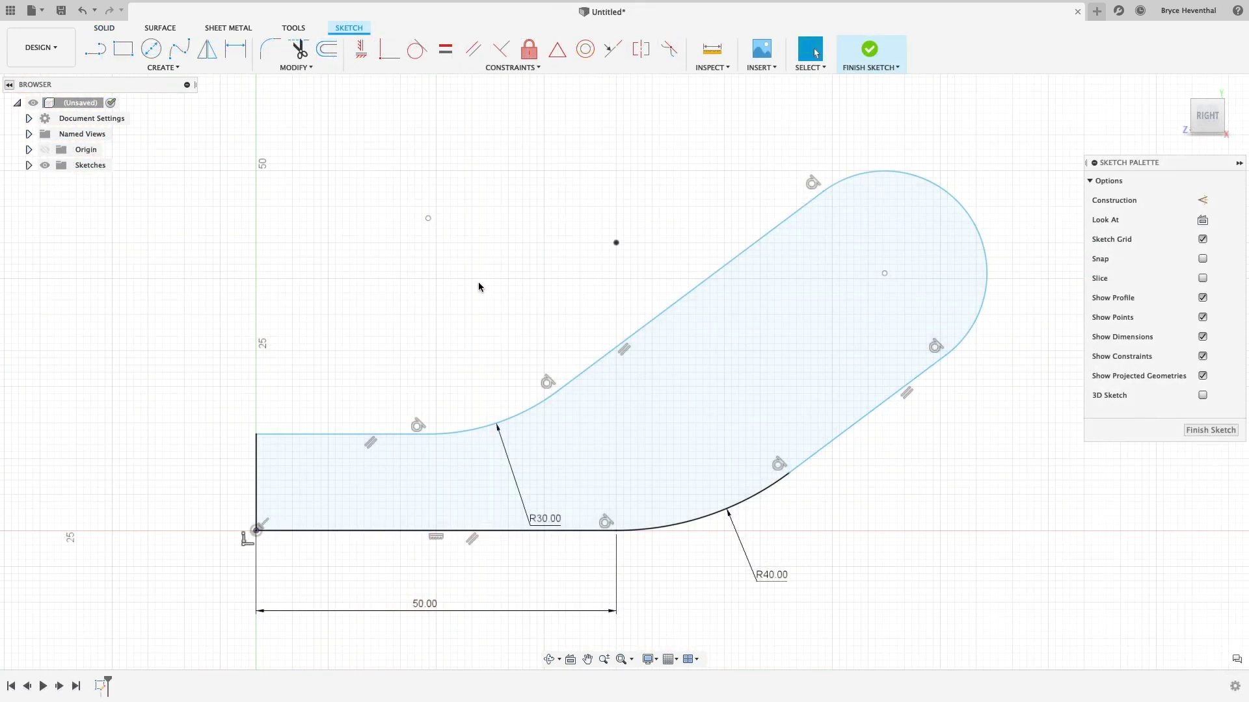
# Raise the sketch's top line and dimension the left vertical line to 25 mm
pyautogui.moveTo(349, 435); pyautogui.dragTo(373, 377)
pyautogui.click(368, 426)
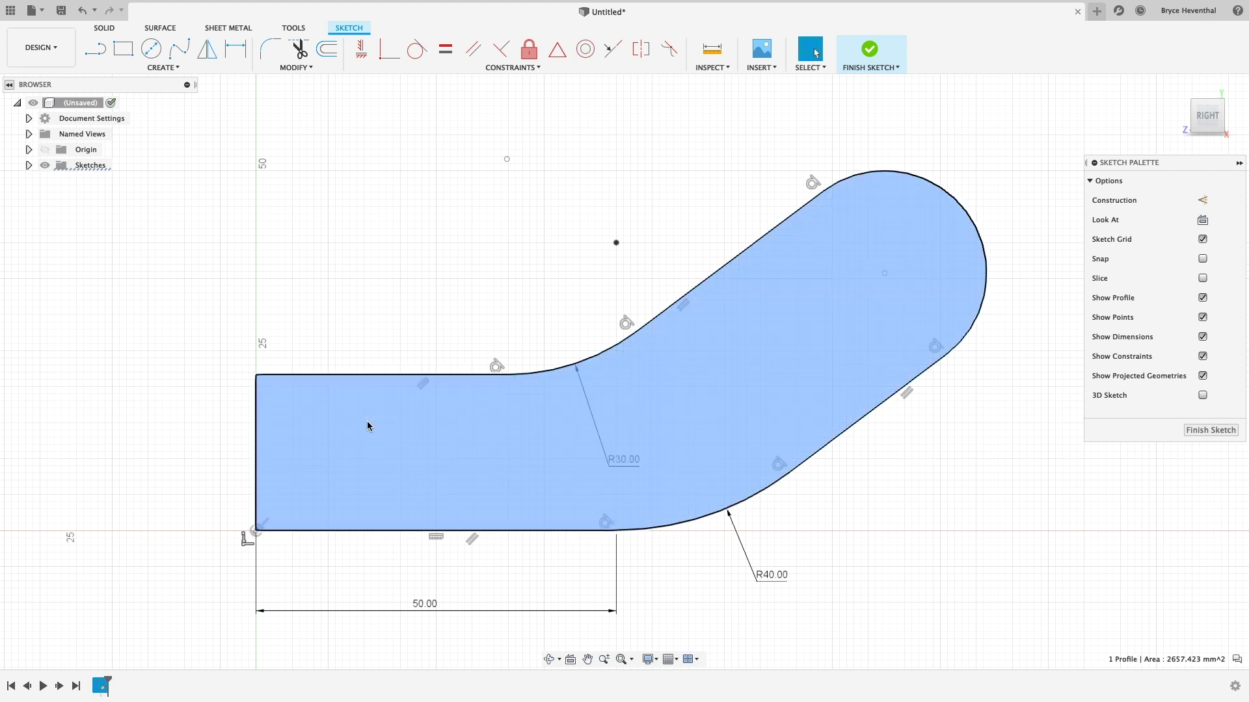
pyautogui.click(209, 441)
pyautogui.press('d')
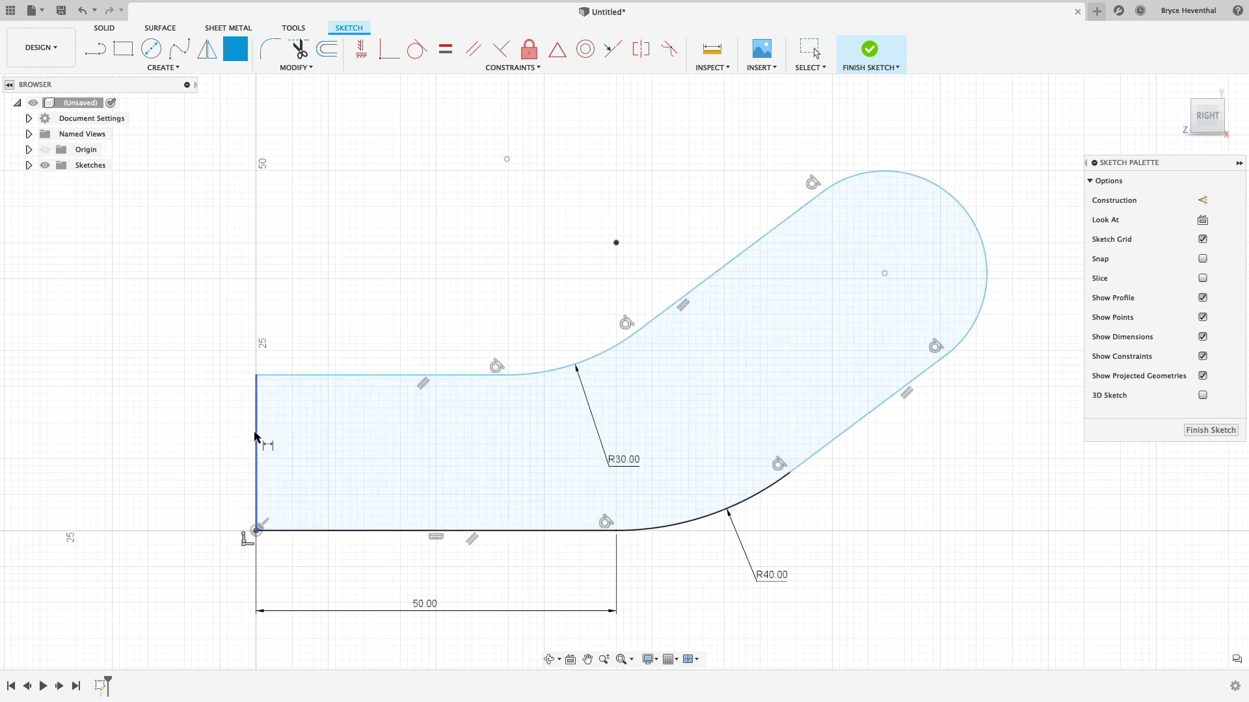
pyautogui.click(256, 437)
pyautogui.click(216, 444)
pyautogui.write('2')
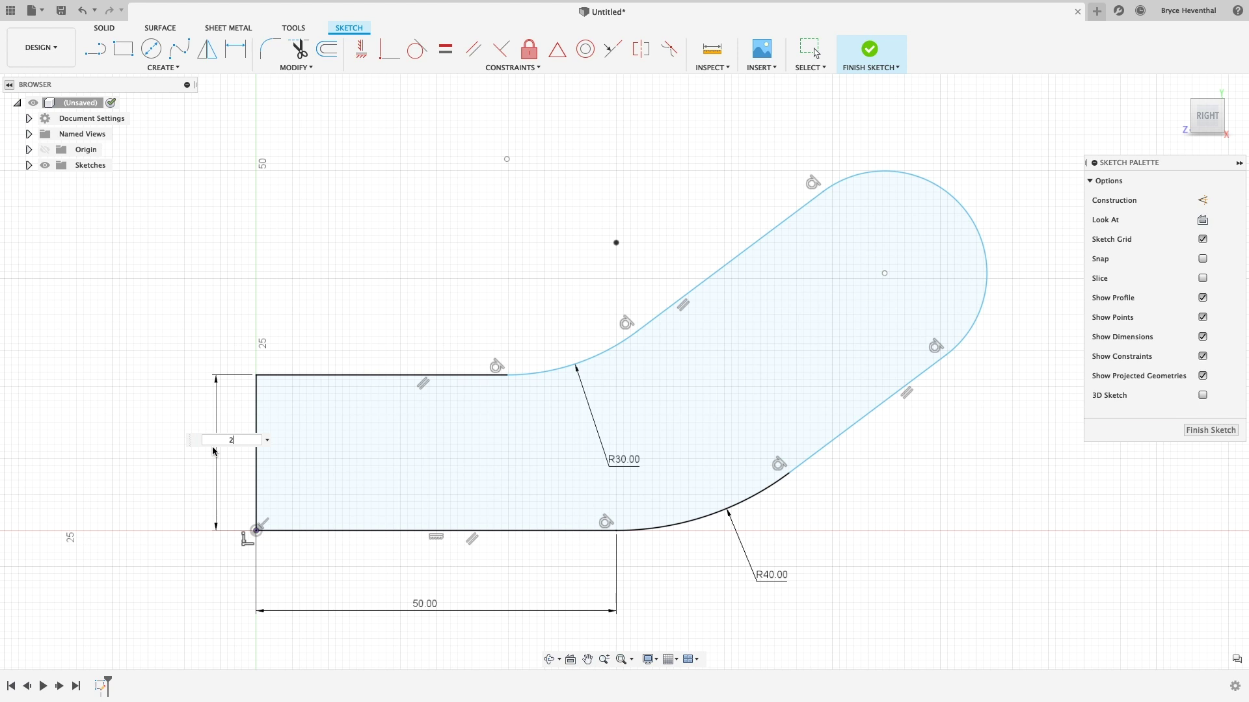
pyautogui.write('5')
pyautogui.press('Return')
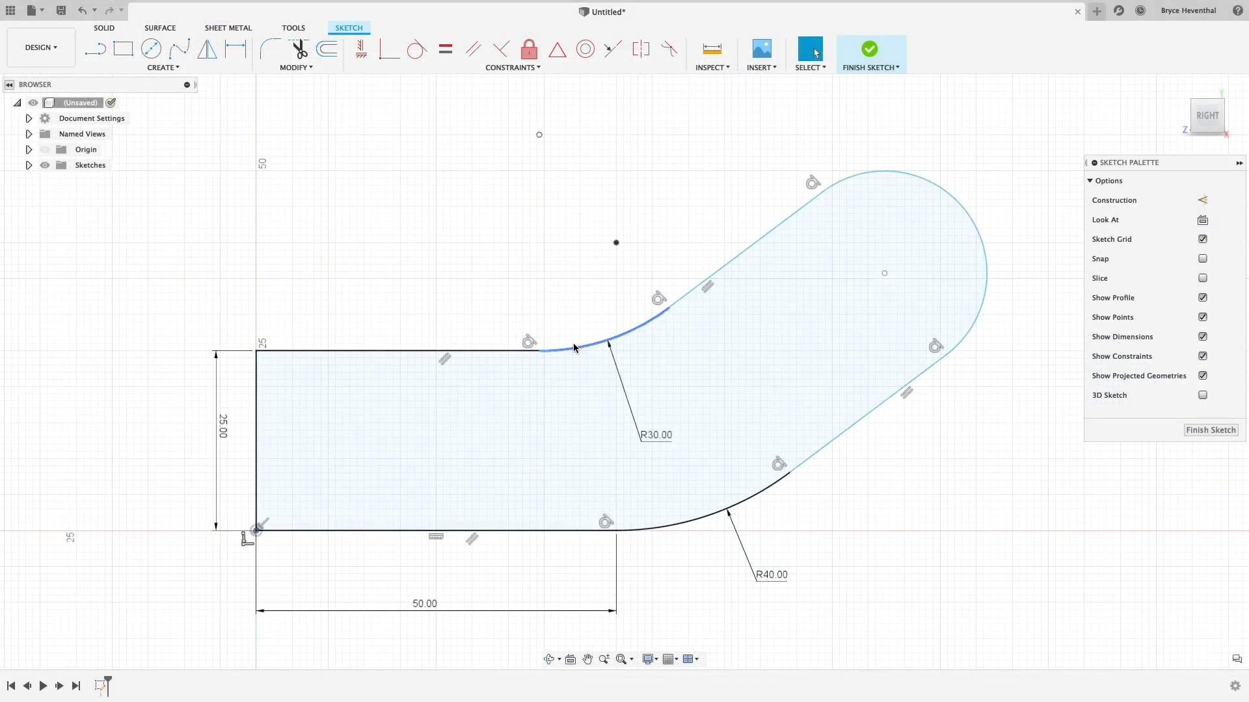
# Fix the R30 arc in place
pyautogui.click(572, 348)
pyautogui.rightClick(573, 347)
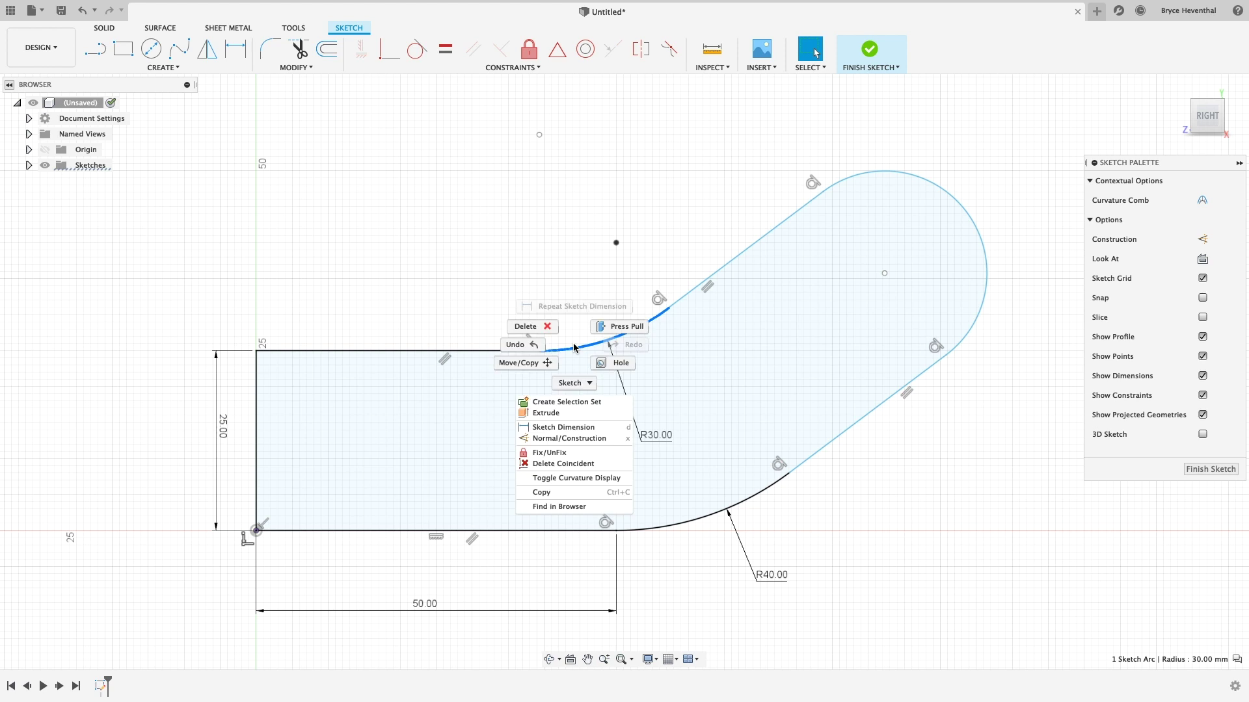
pyautogui.click(566, 453)
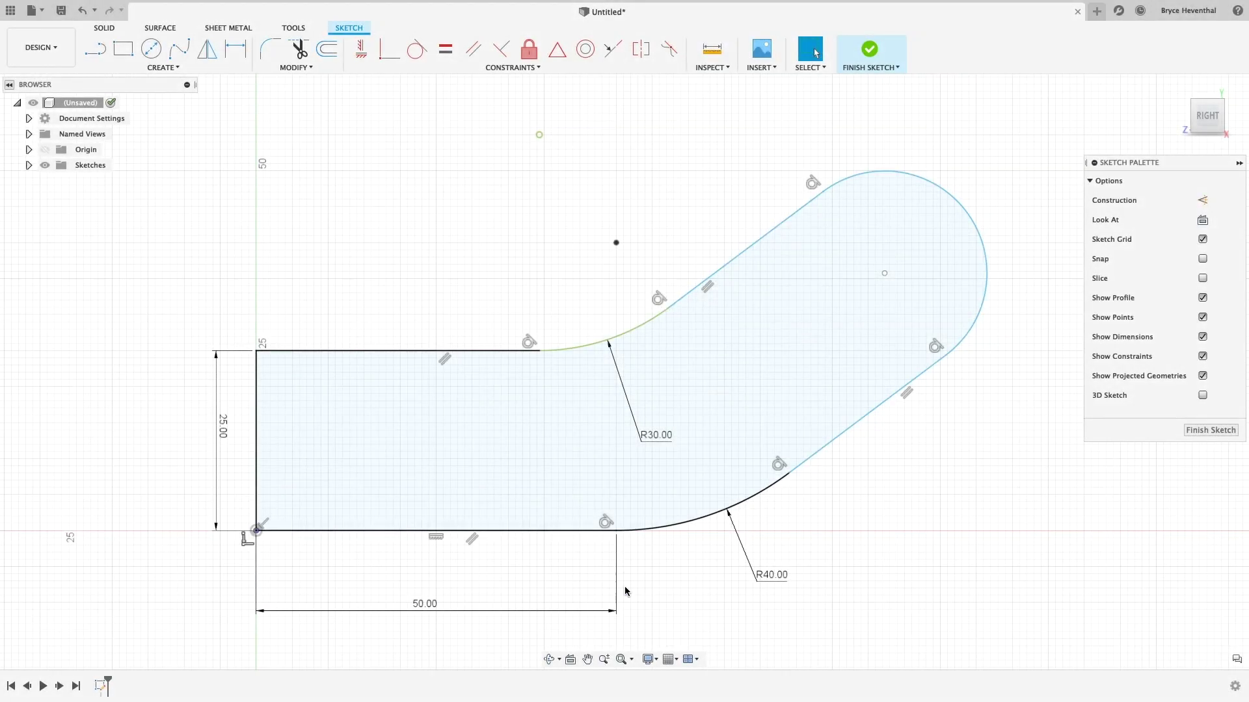
# Switch the viewport environment to Dark Sky, then to Tranquility Blue
pyautogui.click(647, 659)
pyautogui.moveTo(673, 577)
pyautogui.click(780, 575)
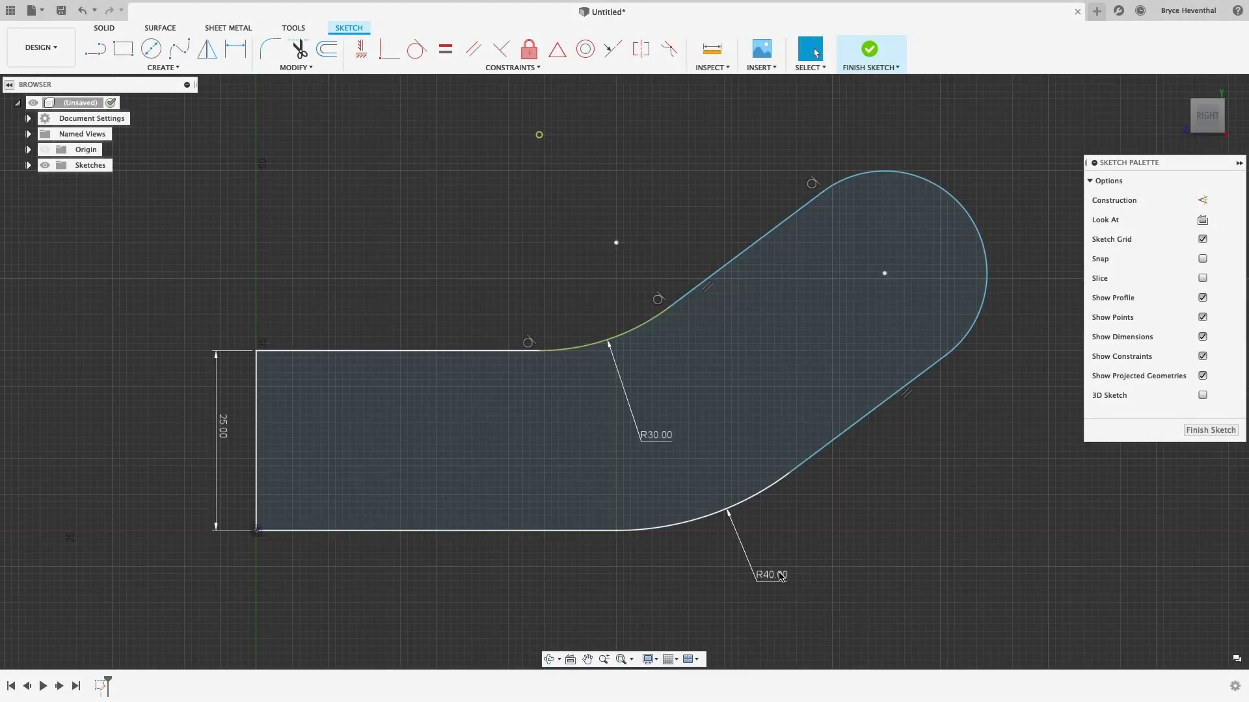
pyautogui.click(648, 659)
pyautogui.click(792, 621)
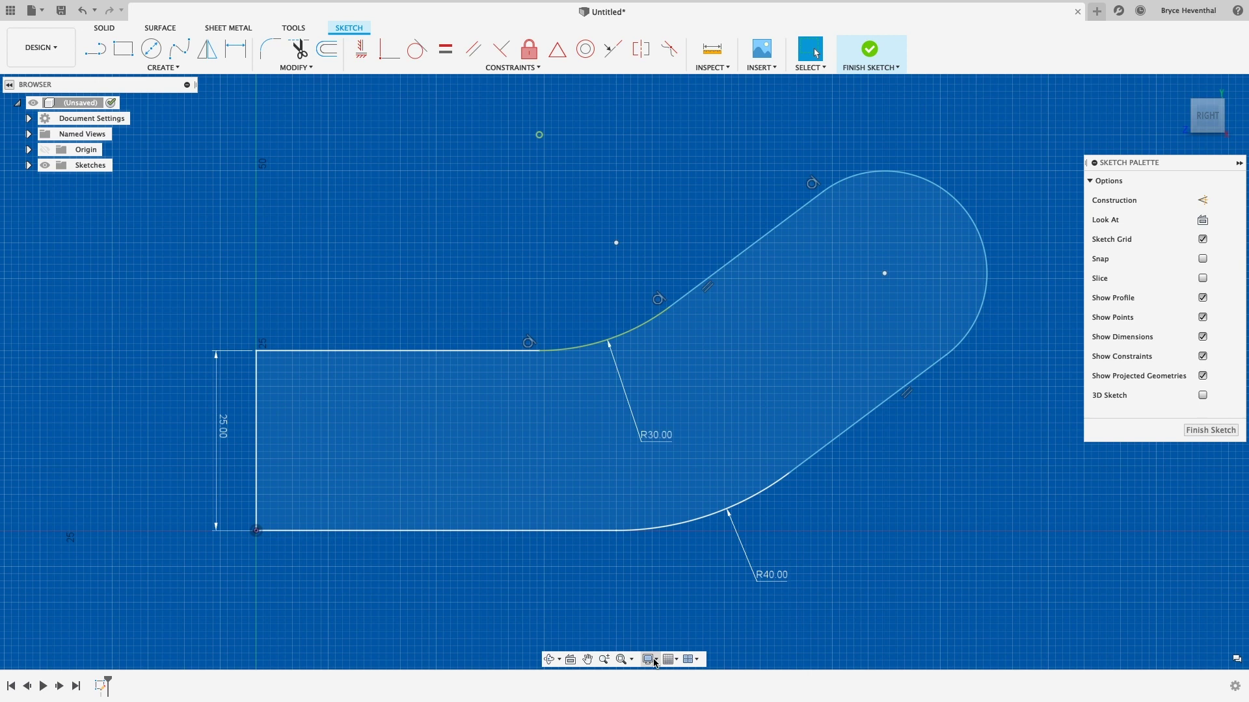
pyautogui.click(647, 659)
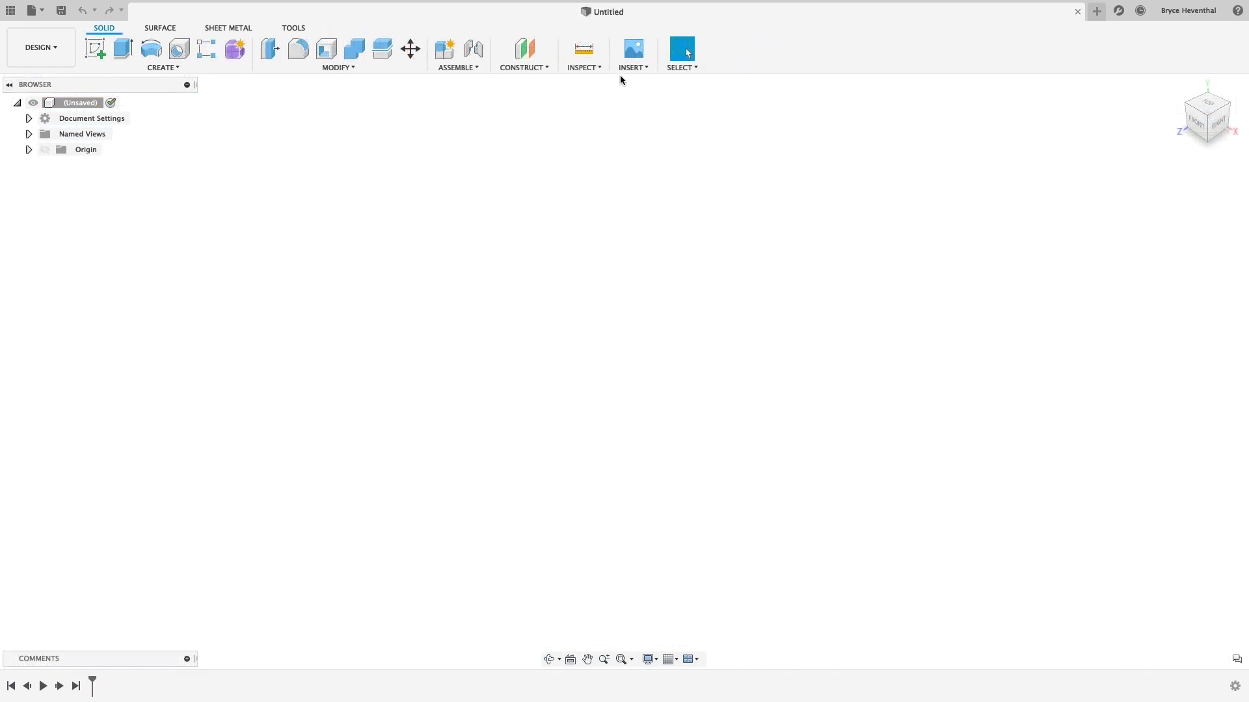
# Insert the Bend.dxf outline onto the XZ plane
pyautogui.click(631, 67)
pyautogui.click(641, 148)
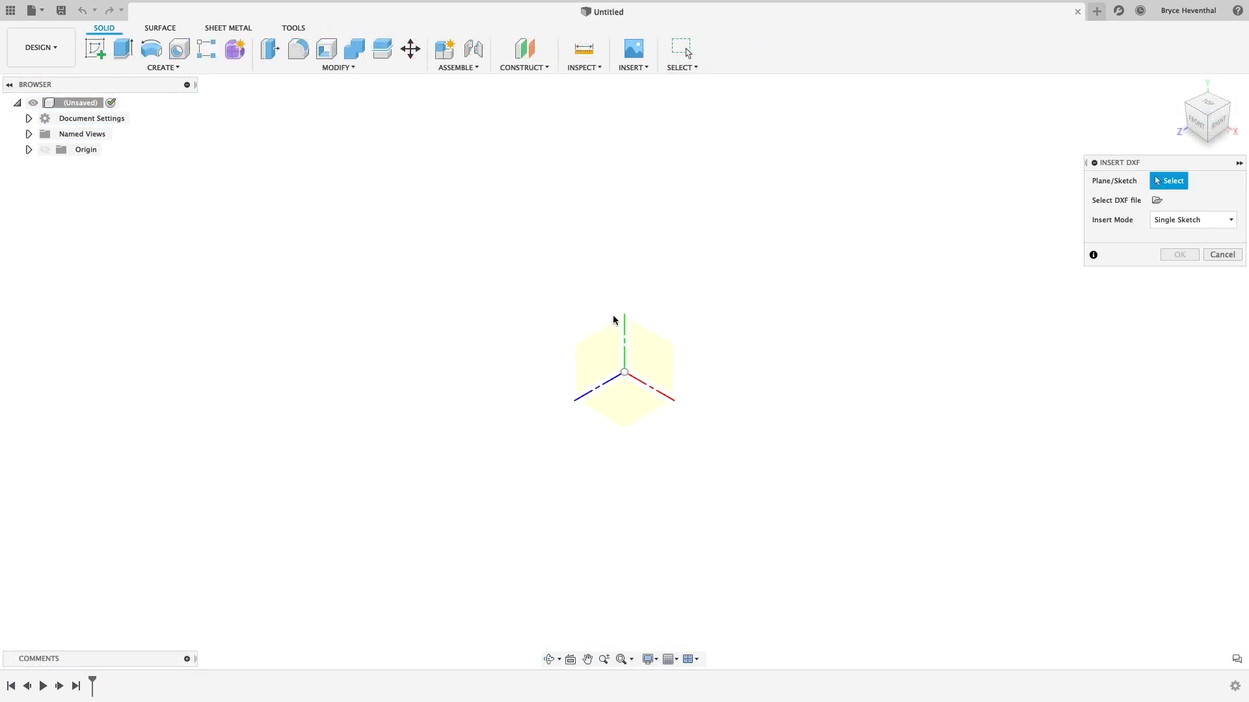
pyautogui.click(619, 399)
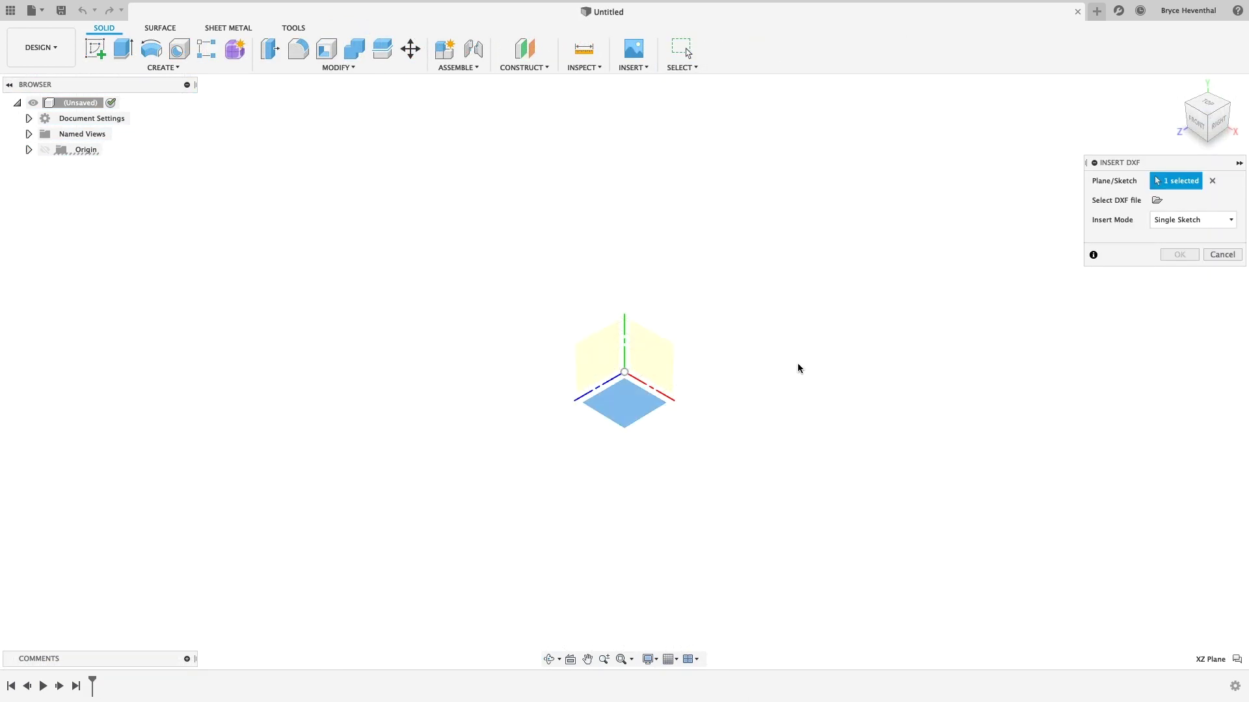
pyautogui.click(1156, 201)
pyautogui.doubleClick(878, 166)
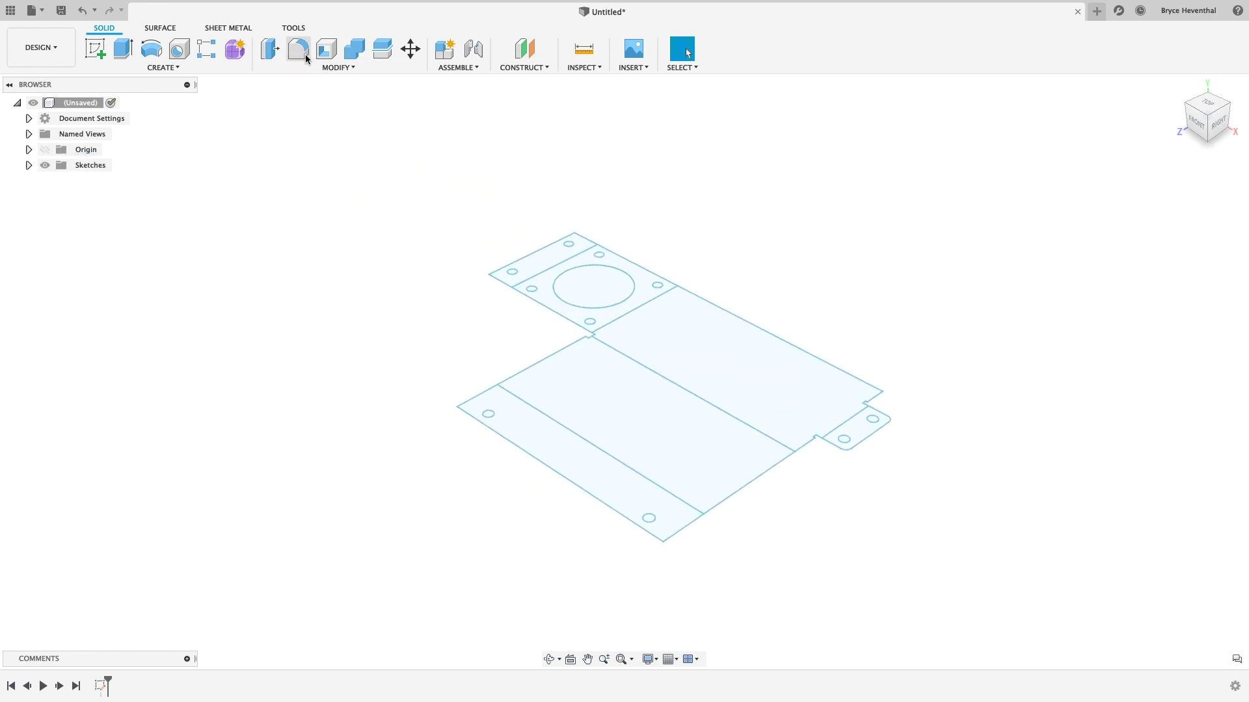
# Turn the top plate, middle panel, right tab and bottom panel profiles into a sheet metal flange, thickness on Side 2
pyautogui.click(228, 28)
pyautogui.click(149, 67)
pyautogui.click(153, 108)
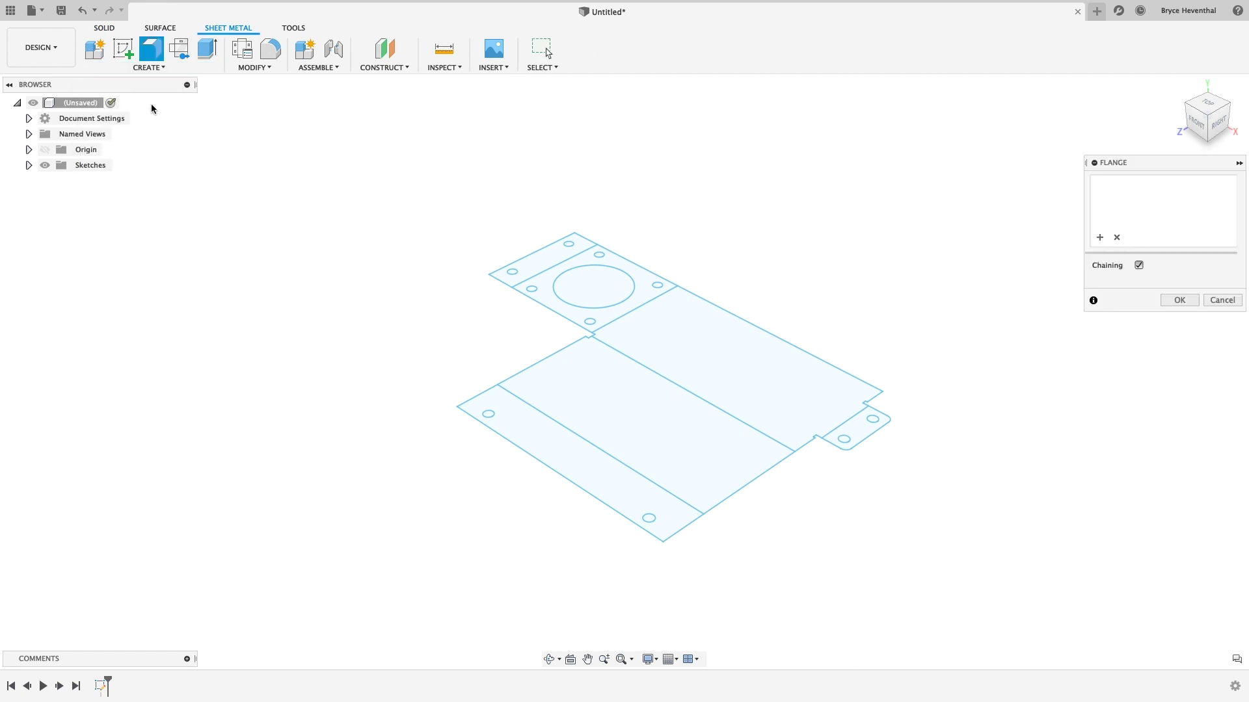
pyautogui.click(519, 270)
pyautogui.click(666, 349)
pyautogui.click(846, 432)
pyautogui.click(646, 510)
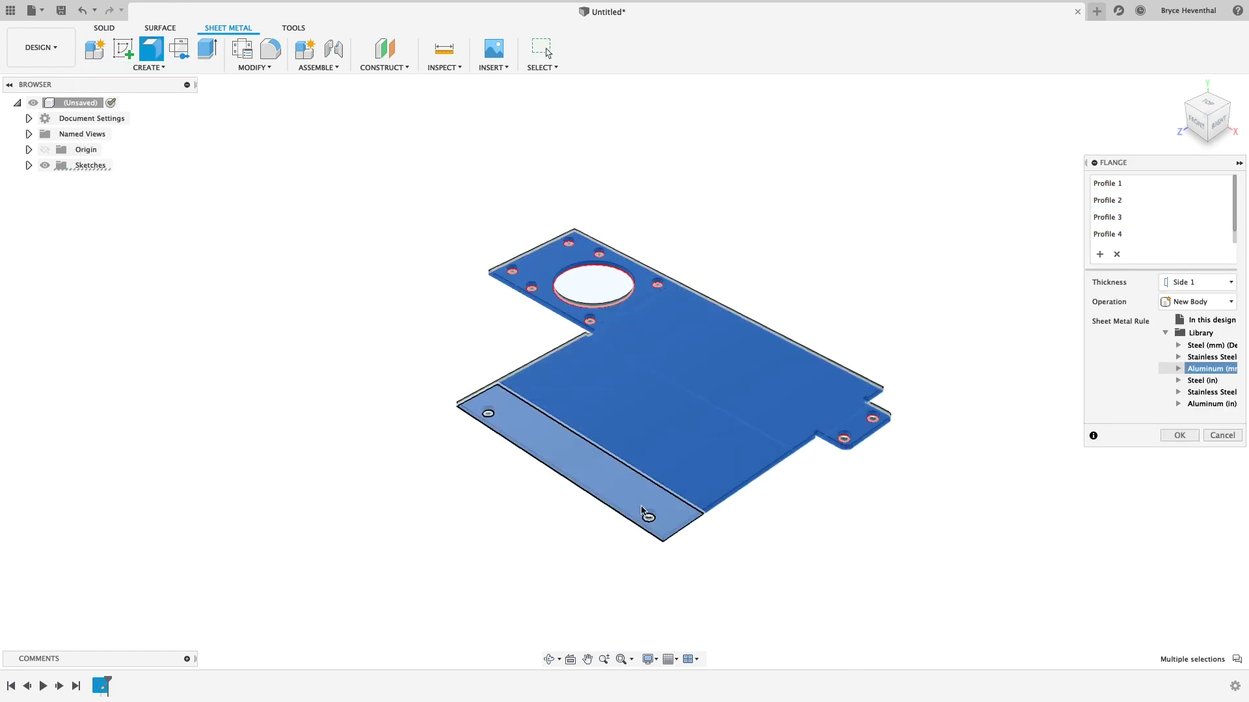
pyautogui.click(1200, 281)
pyautogui.click(1180, 307)
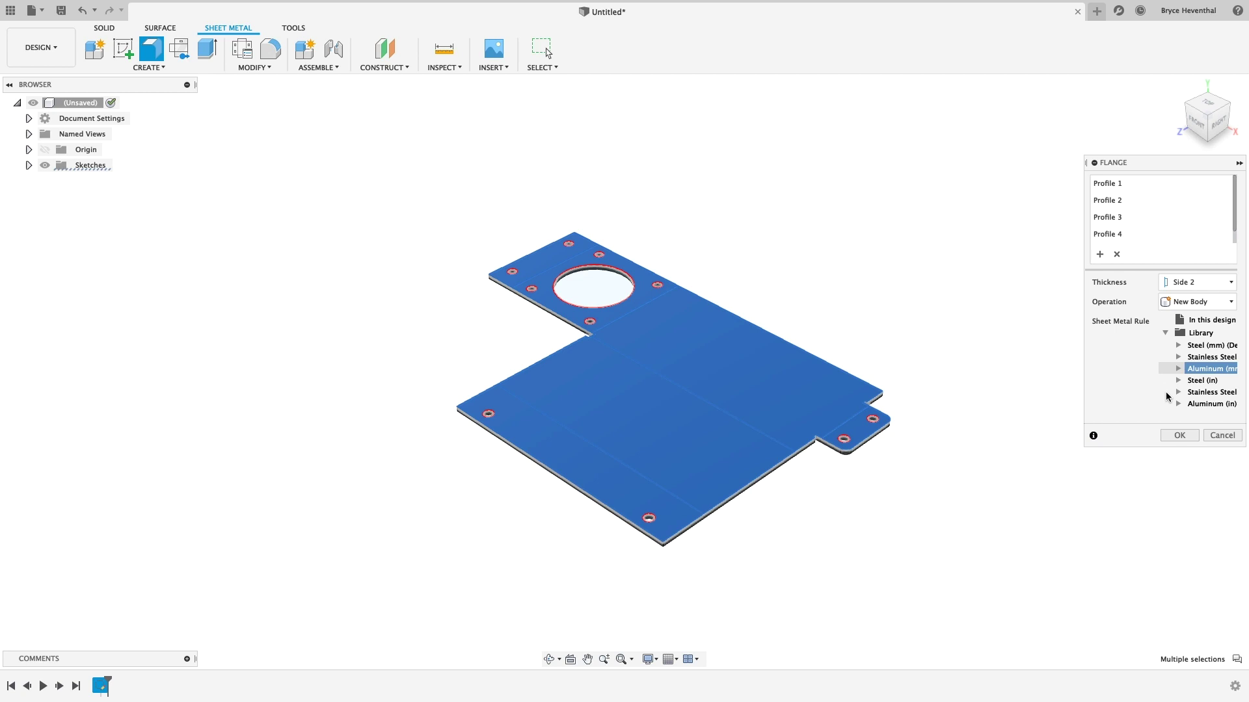
pyautogui.click(1178, 435)
# Show the Bend sketch and begin a bend with the large plate face as stationary
pyautogui.click(28, 198)
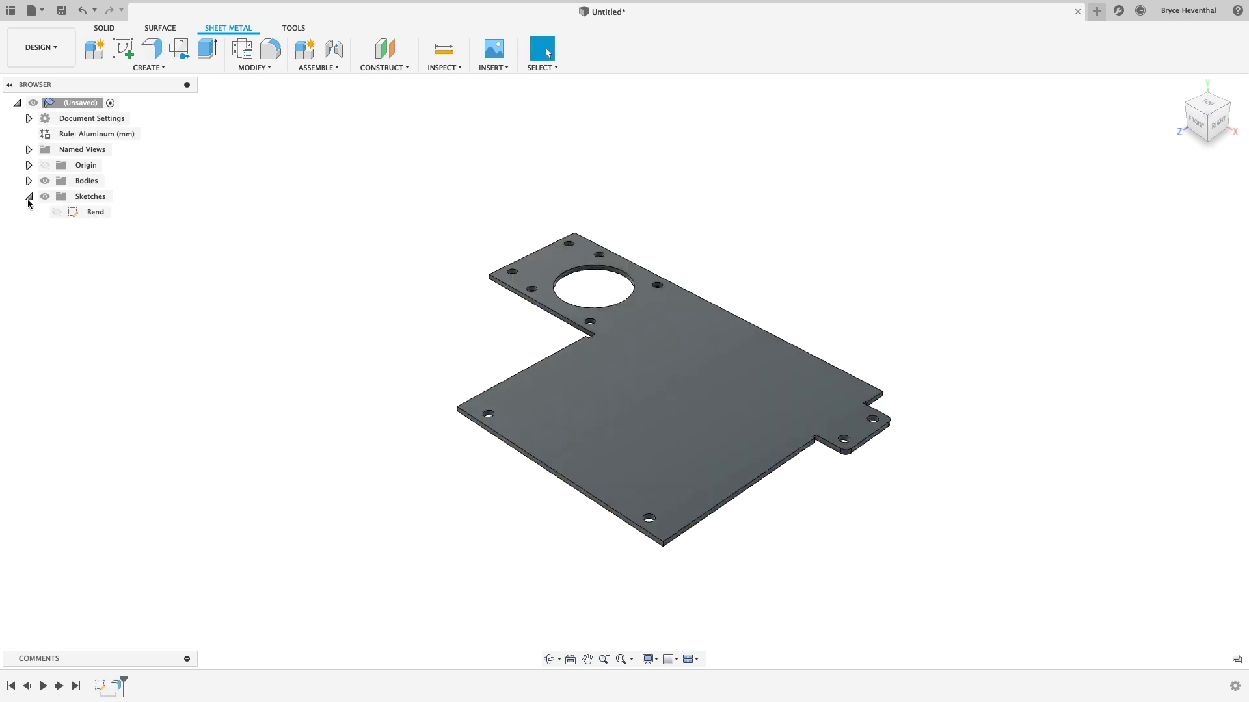
pyautogui.click(57, 212)
pyautogui.click(149, 68)
pyautogui.click(150, 125)
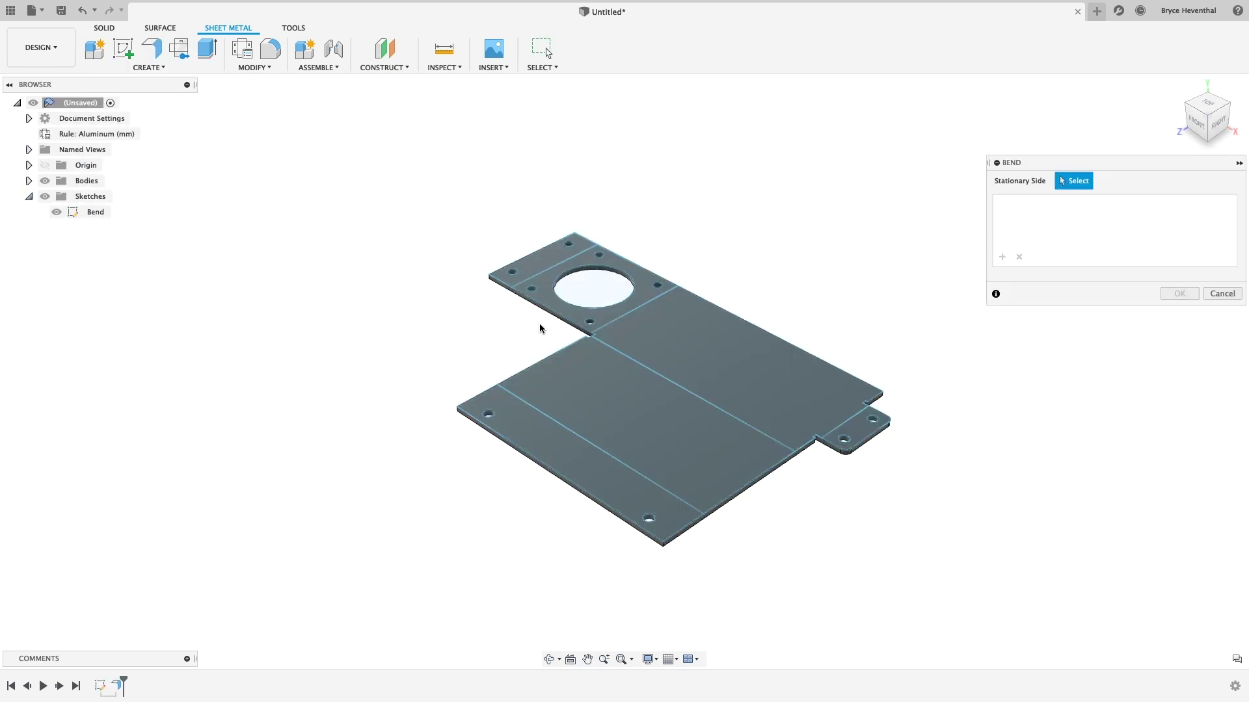
pyautogui.click(730, 352)
# Add the first bend line folding down at the line's end, and the second folding up at its start
pyautogui.click(556, 267)
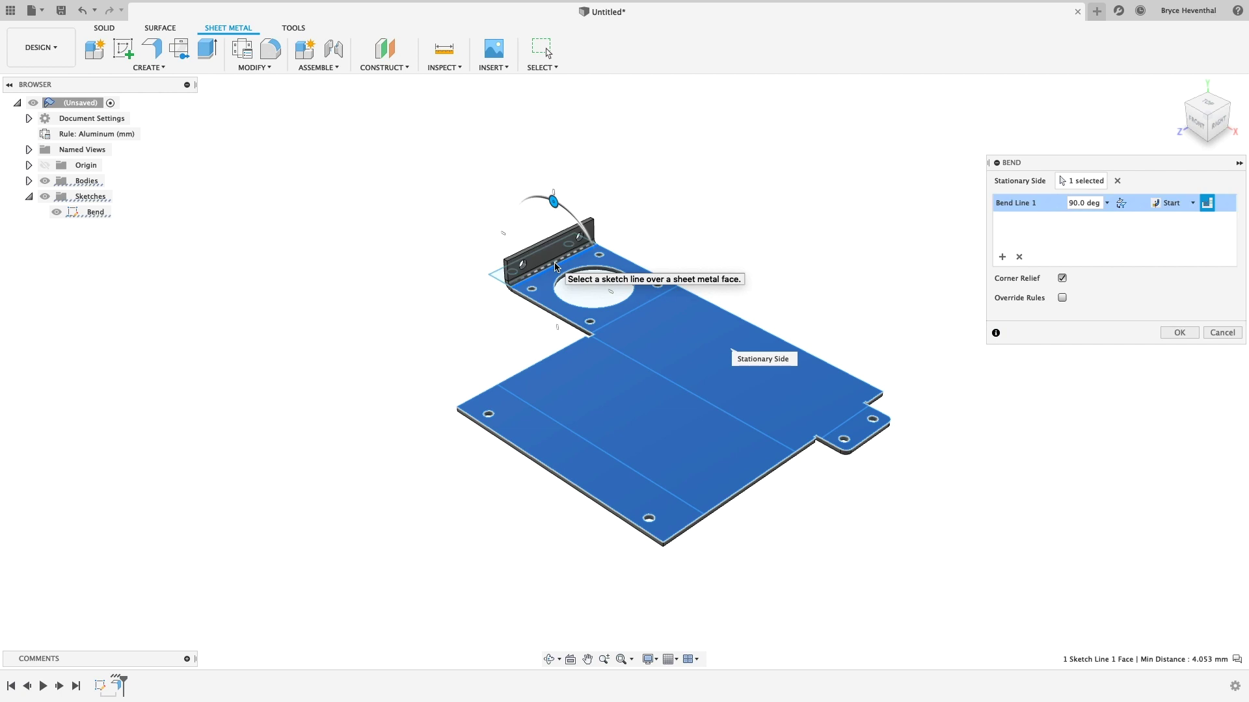
pyautogui.click(1121, 204)
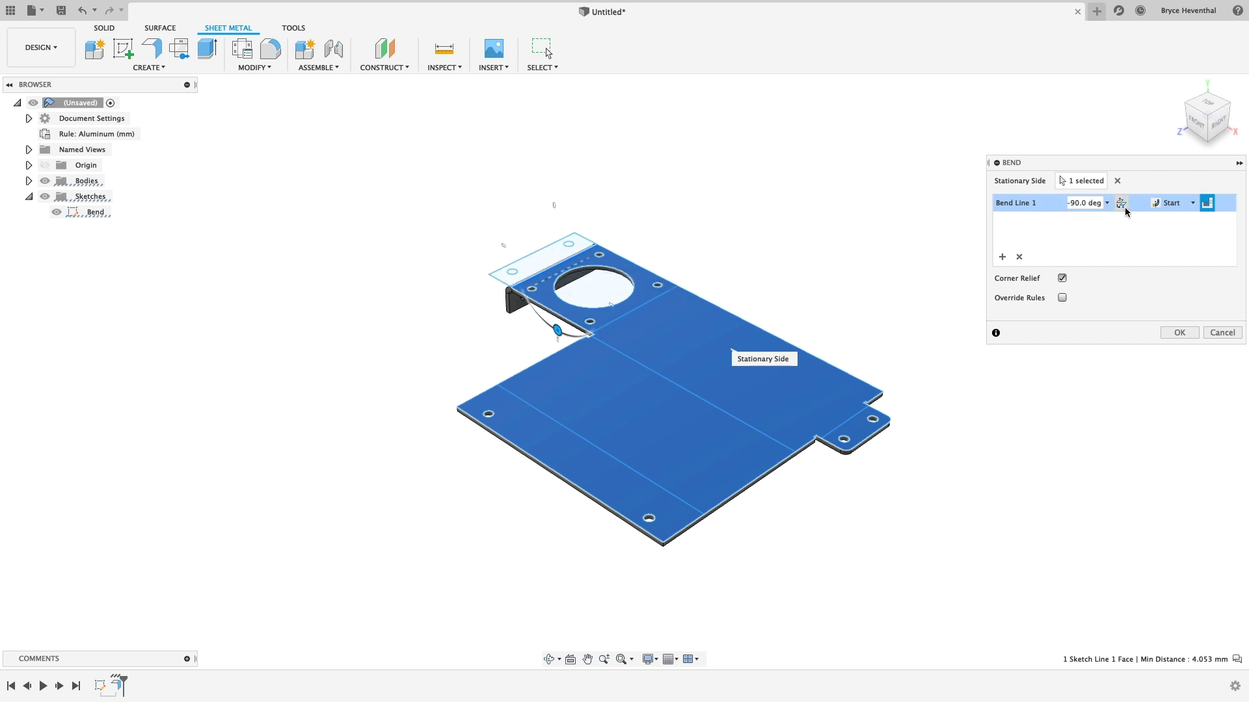
pyautogui.click(1171, 203)
pyautogui.click(1169, 254)
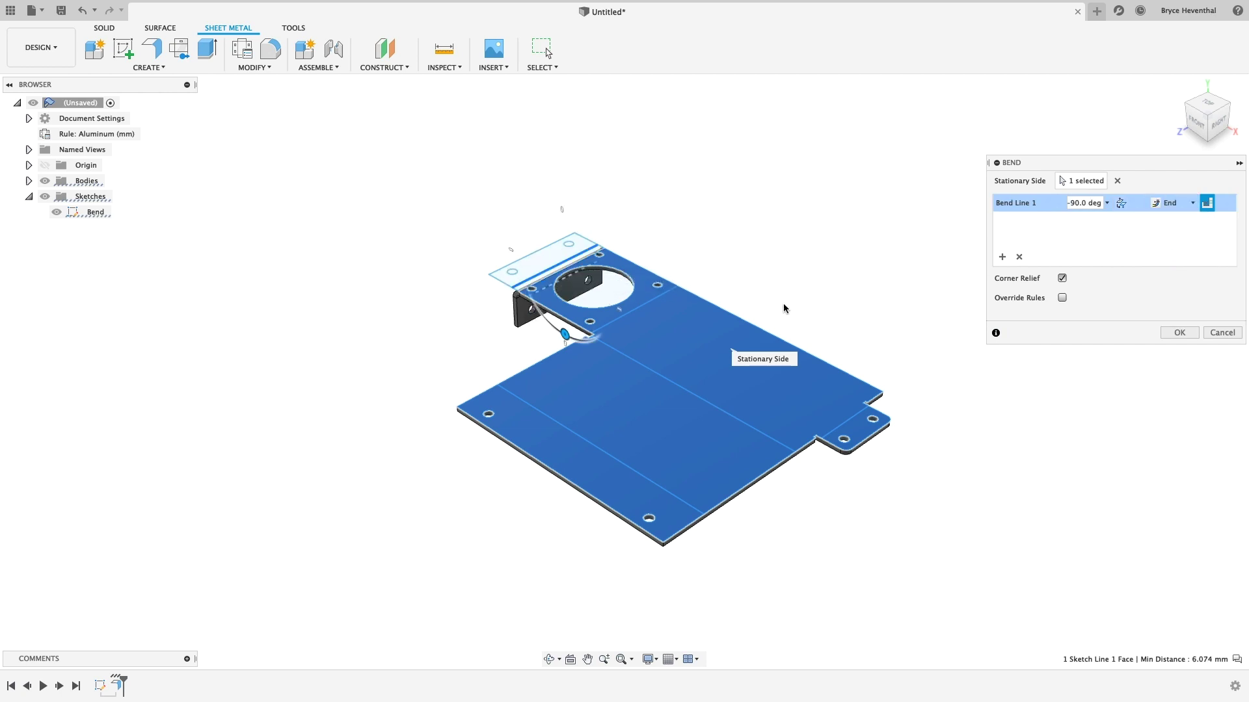
pyautogui.click(642, 315)
pyautogui.click(1121, 220)
pyautogui.click(1164, 220)
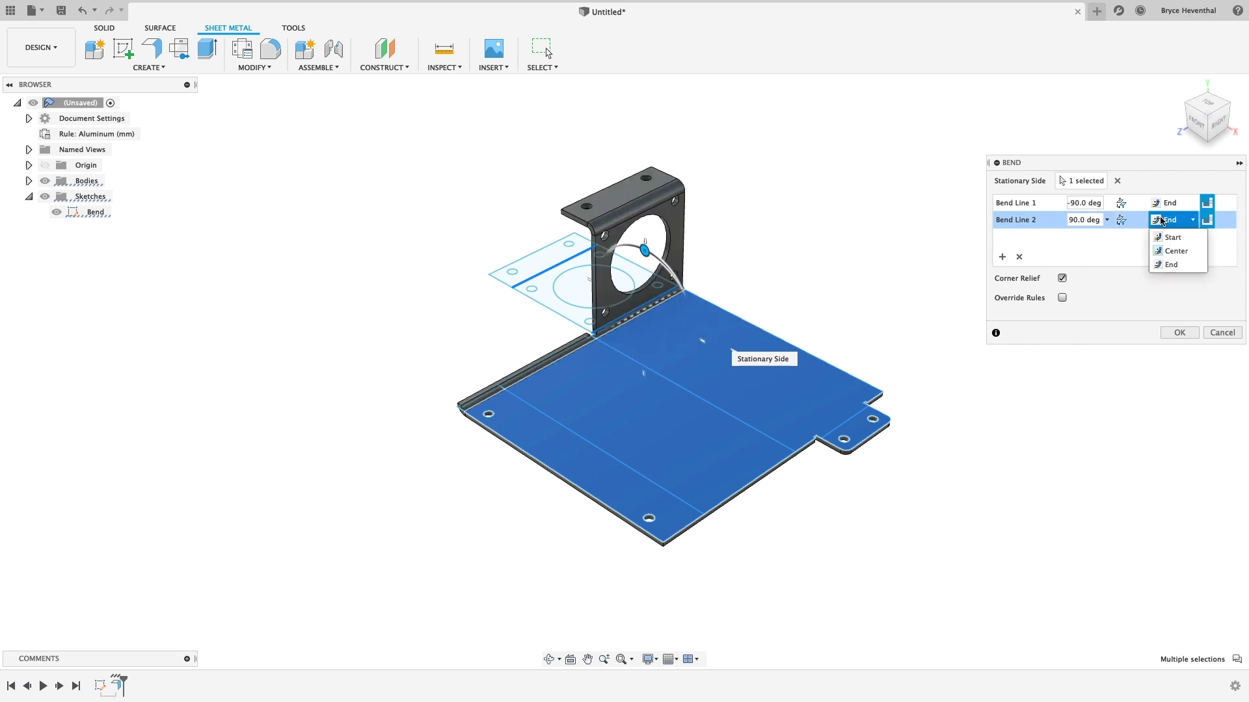
pyautogui.click(1171, 238)
# Add the right tab and left panel bend lines, flip the fourth and fifth, and angle the fifth to about 60 degrees
pyautogui.click(846, 417)
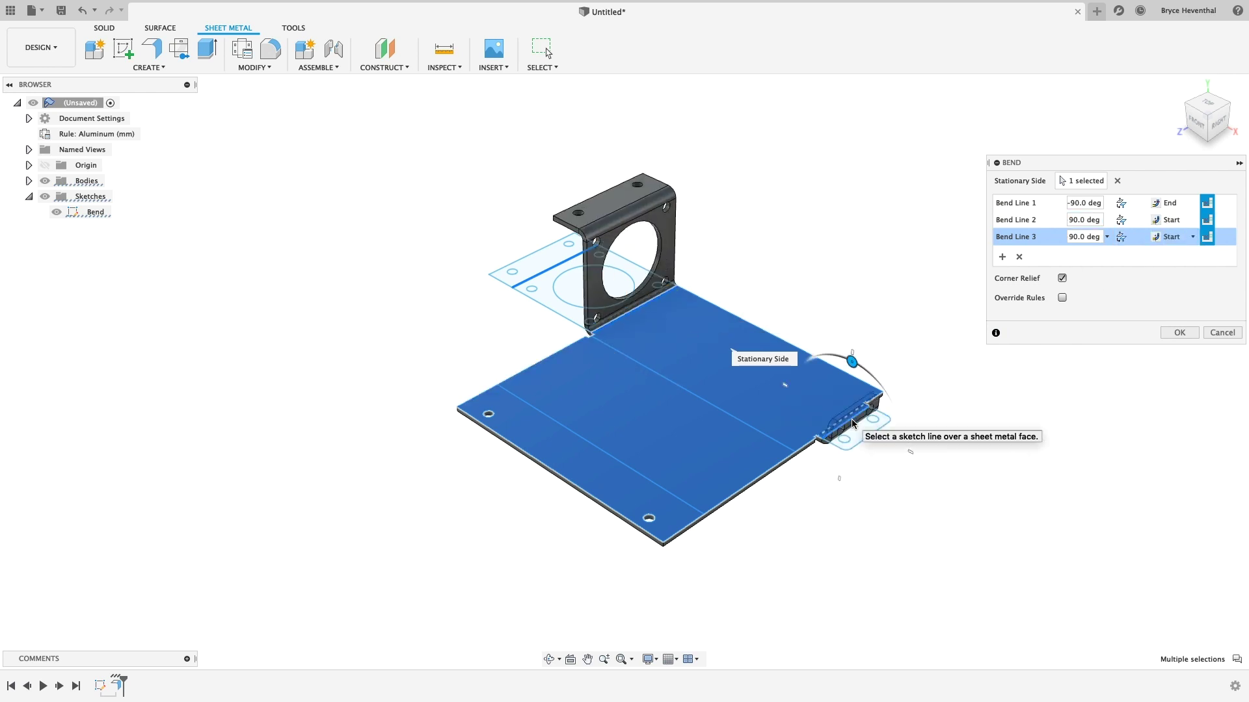
pyautogui.click(646, 480)
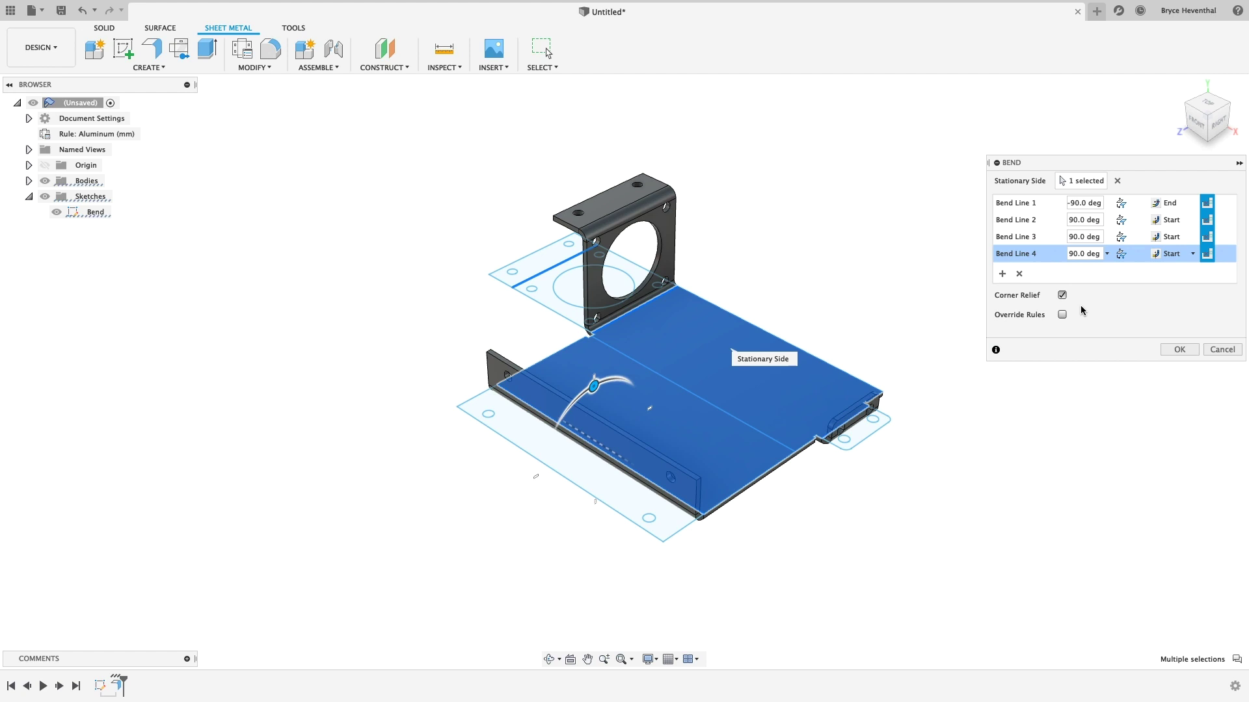
pyautogui.click(1121, 254)
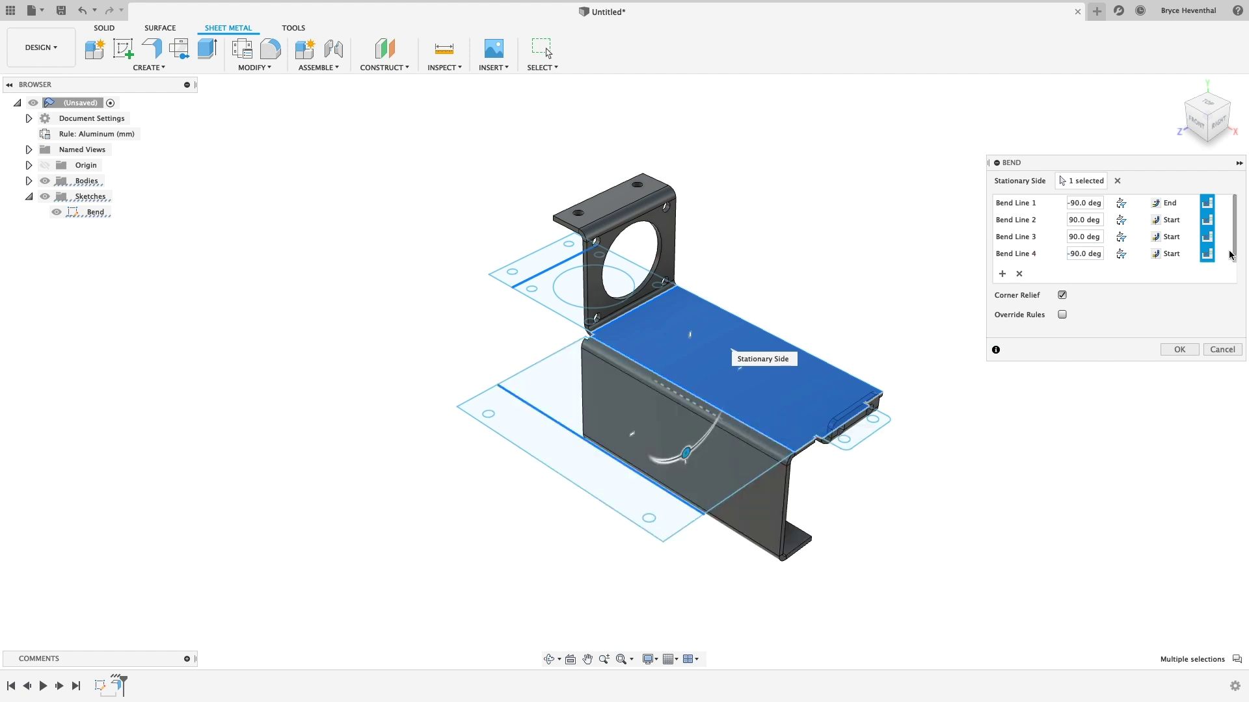
pyautogui.moveTo(1235, 252); pyautogui.dragTo(1233, 276)
pyautogui.click(1121, 254)
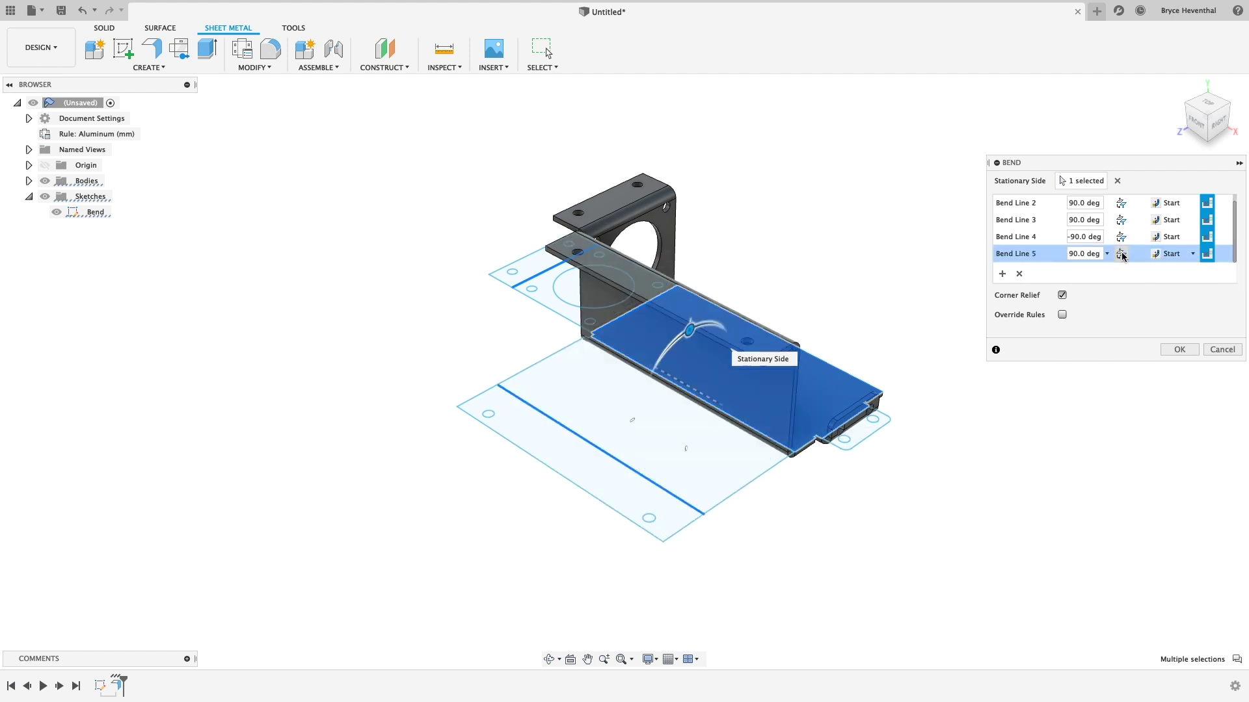
pyautogui.moveTo(702, 332); pyautogui.dragTo(664, 356)
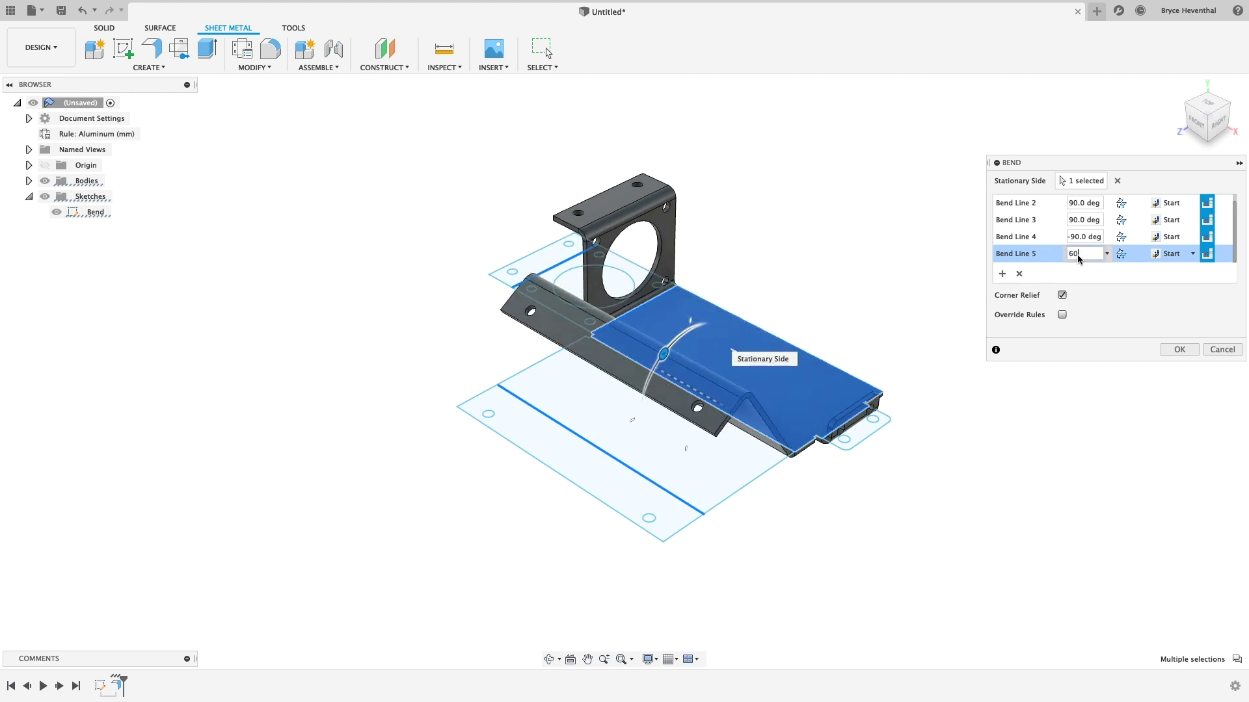